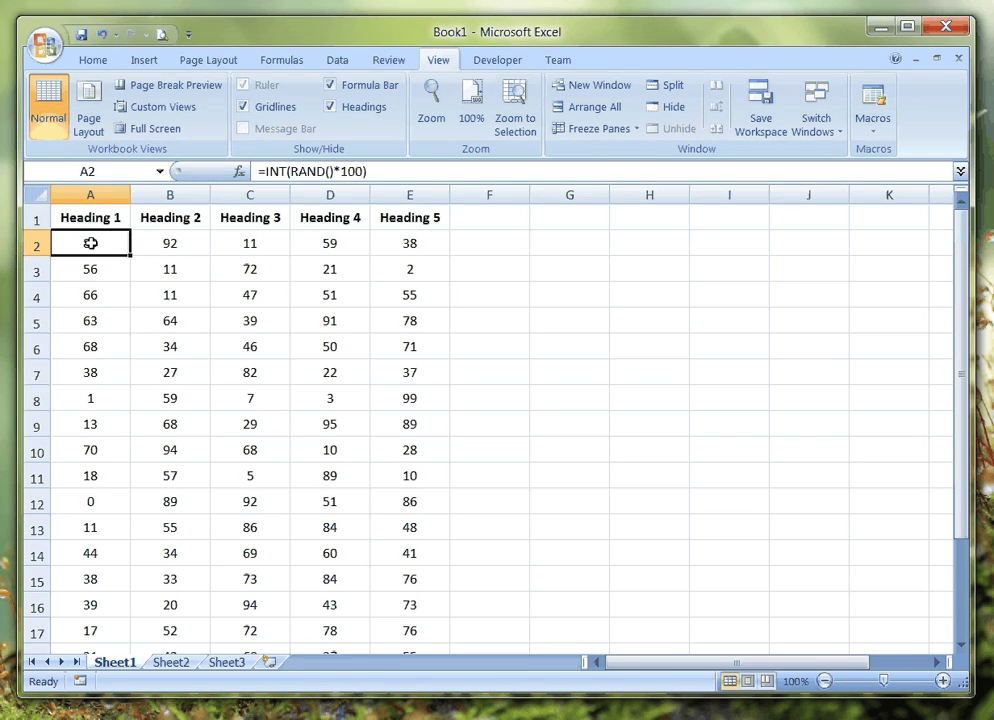
# Step: Browse the five heading columns and check the formula in cell D22
pyautogui.click(89, 217)
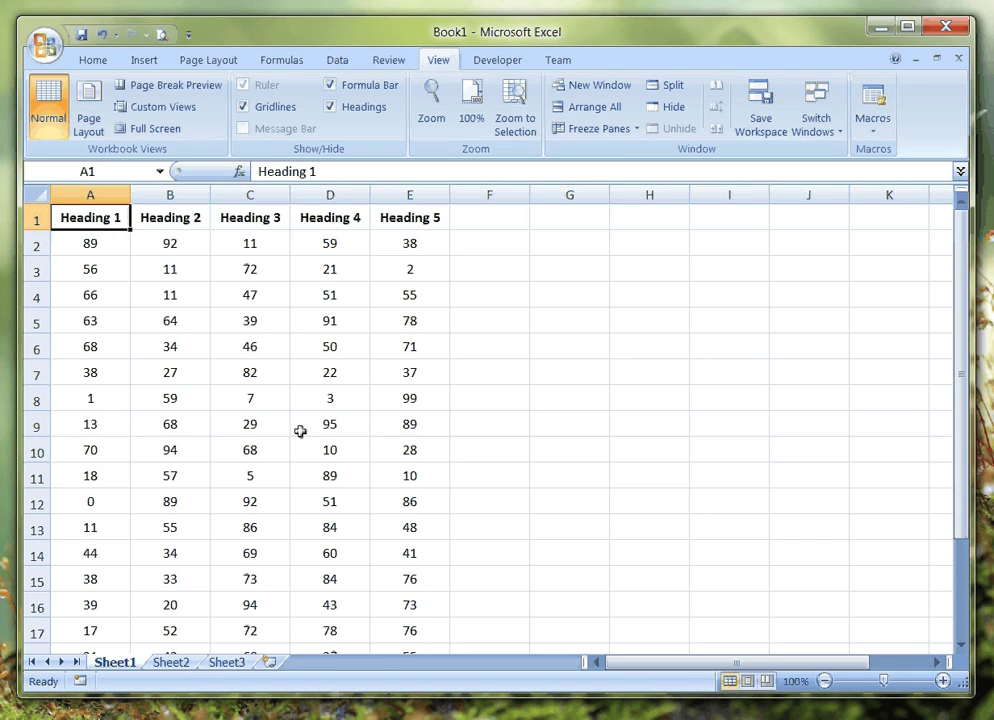
pyautogui.scroll(-3, 301, 381)
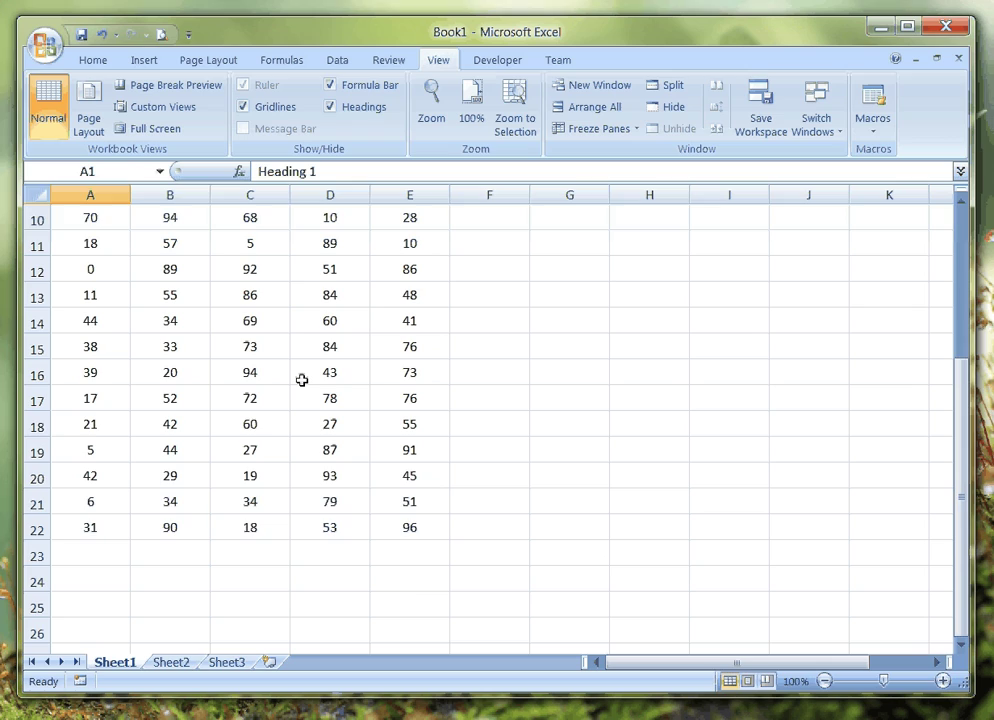
pyautogui.scroll(-1, 301, 380)
pyautogui.scroll(4, 301, 380)
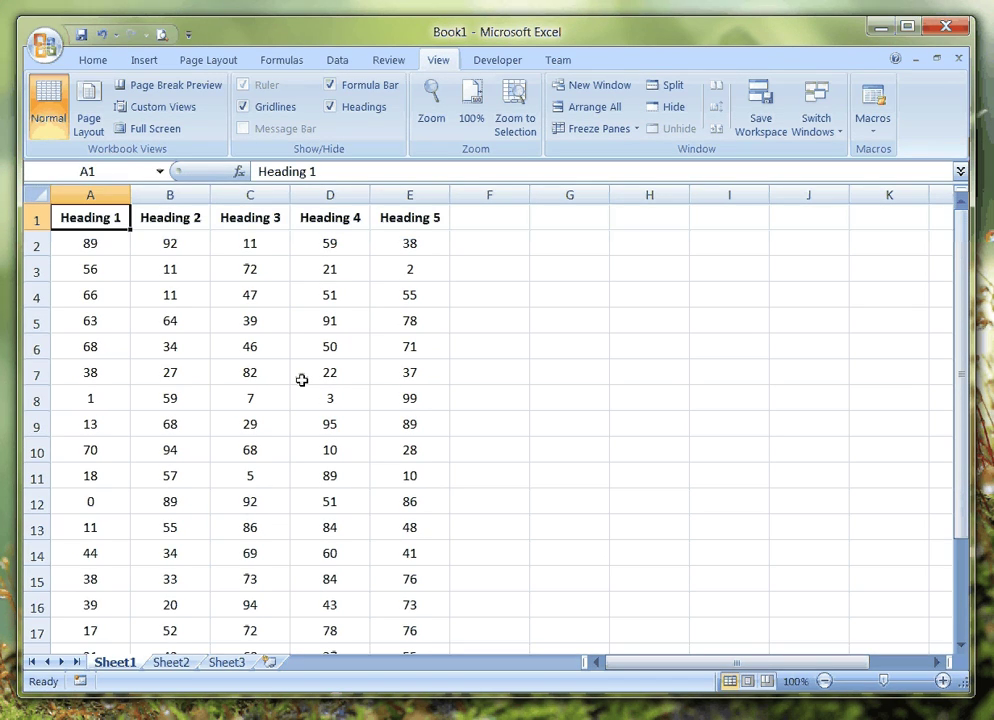
pyautogui.scroll(-5, 216, 305)
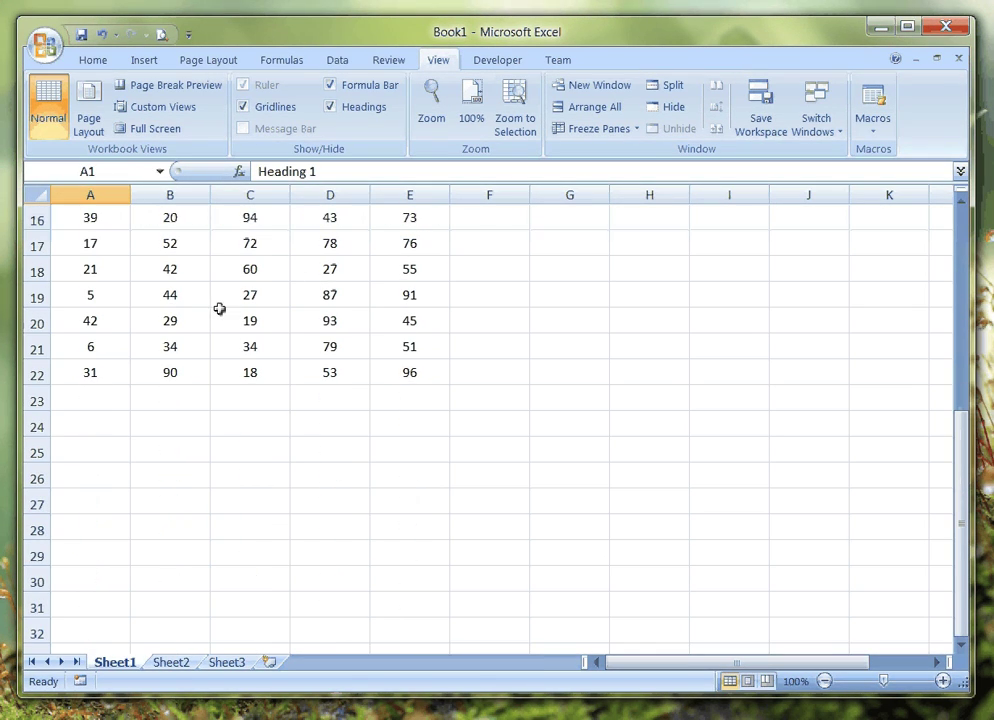
pyautogui.click(307, 406)
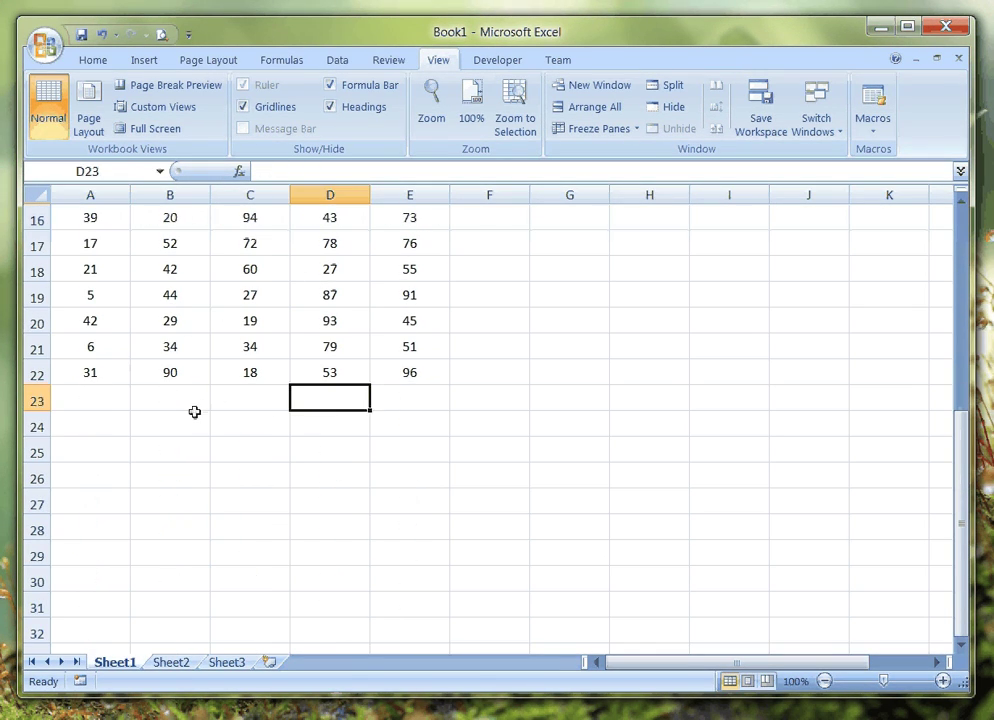
pyautogui.click(328, 373)
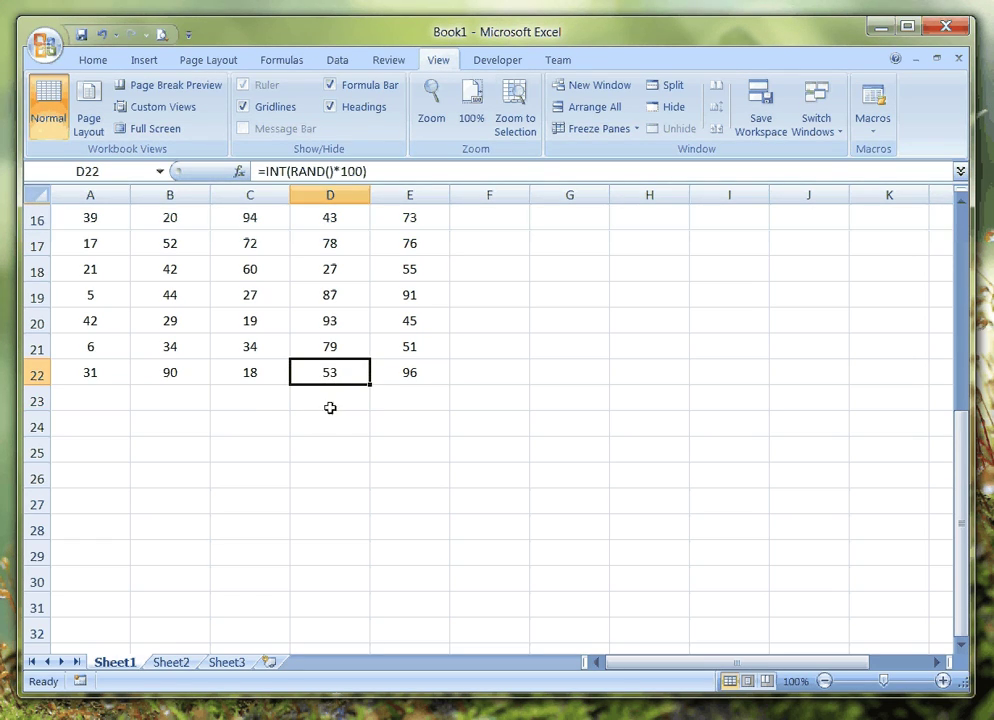
pyautogui.click(330, 403)
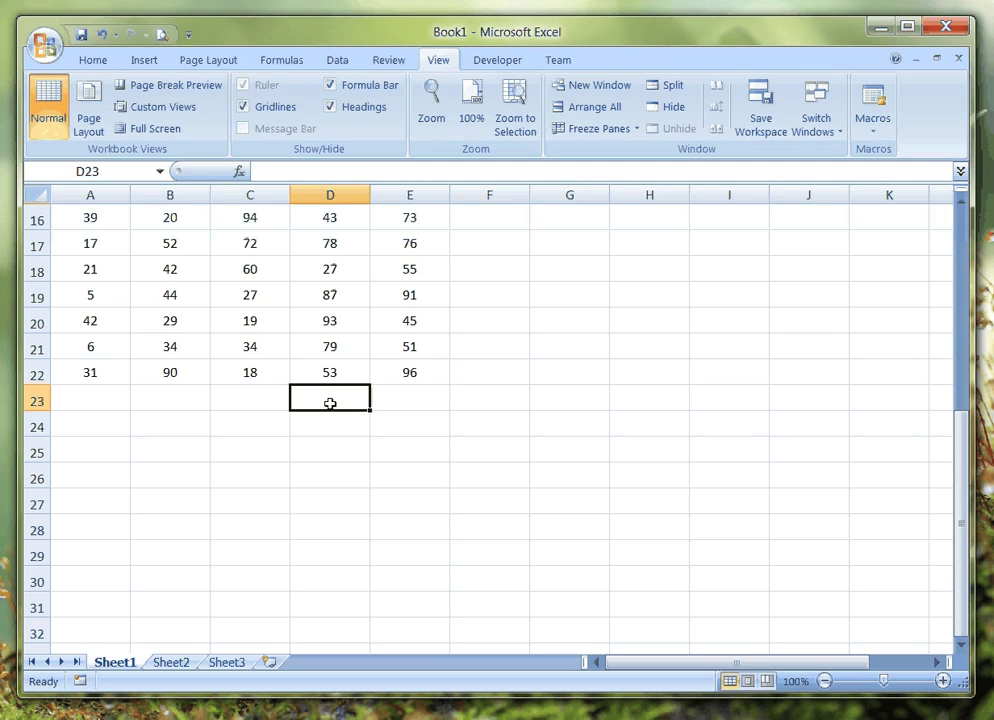
pyautogui.scroll(5, 330, 403)
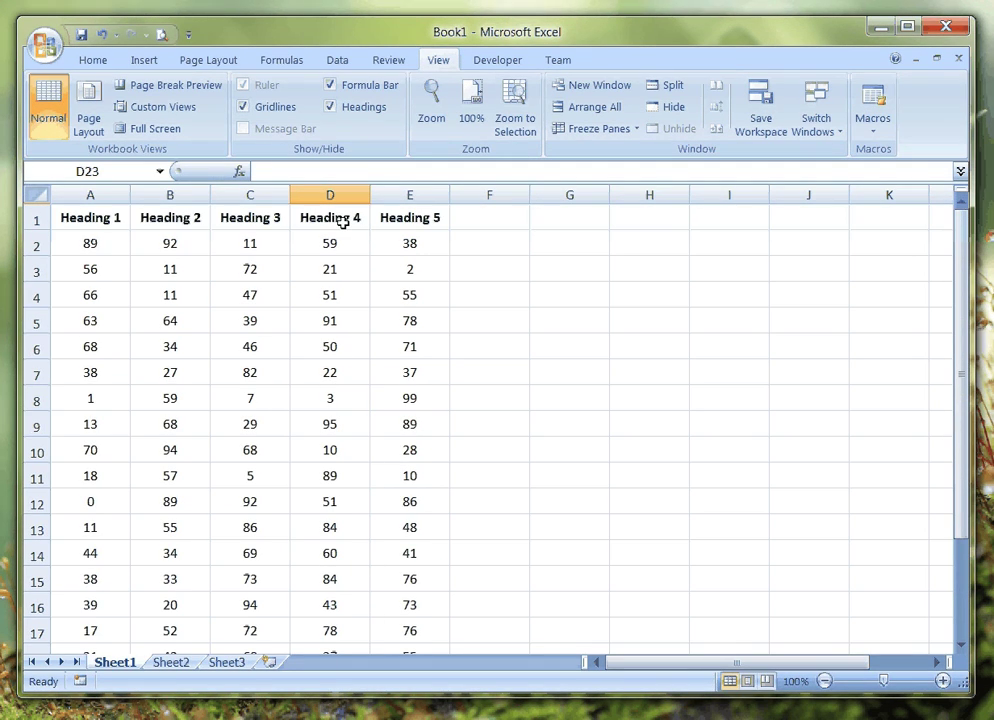
pyautogui.scroll(-5, 343, 222)
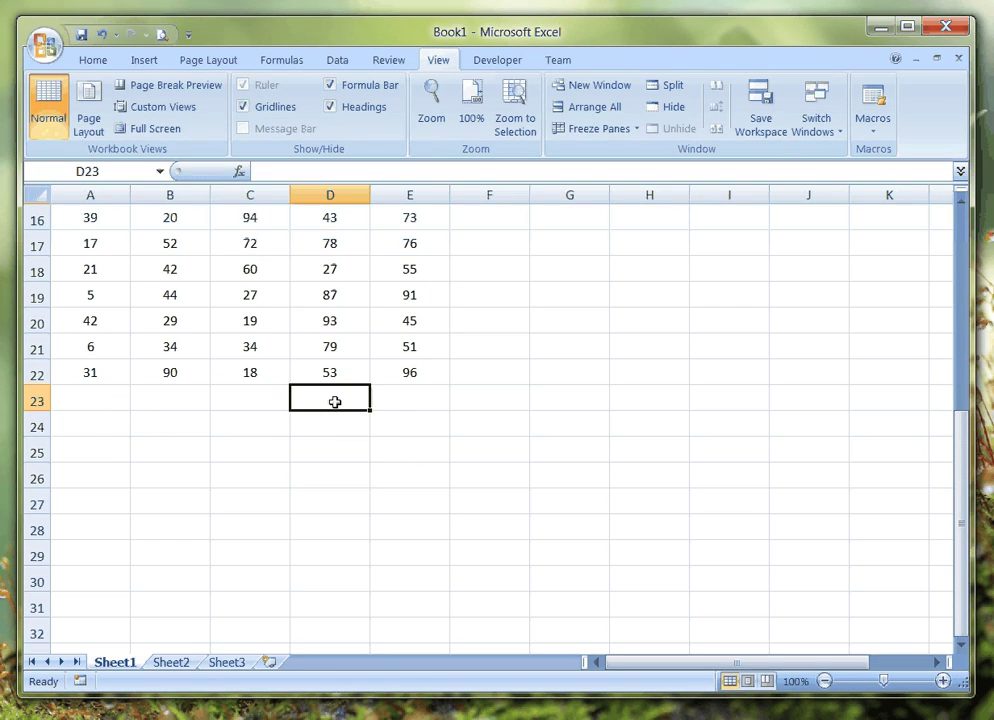
pyautogui.scroll(5, 345, 395)
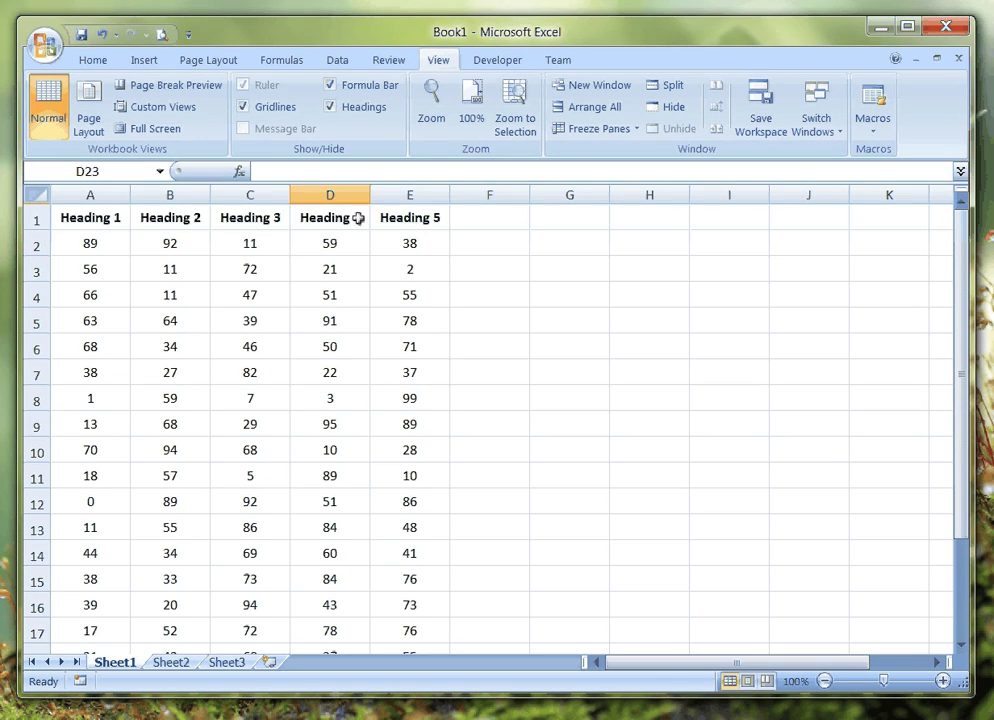
# Step: With C4 selected, apply Freeze Top Row from View > Freeze Panes
pyautogui.click(258, 288)
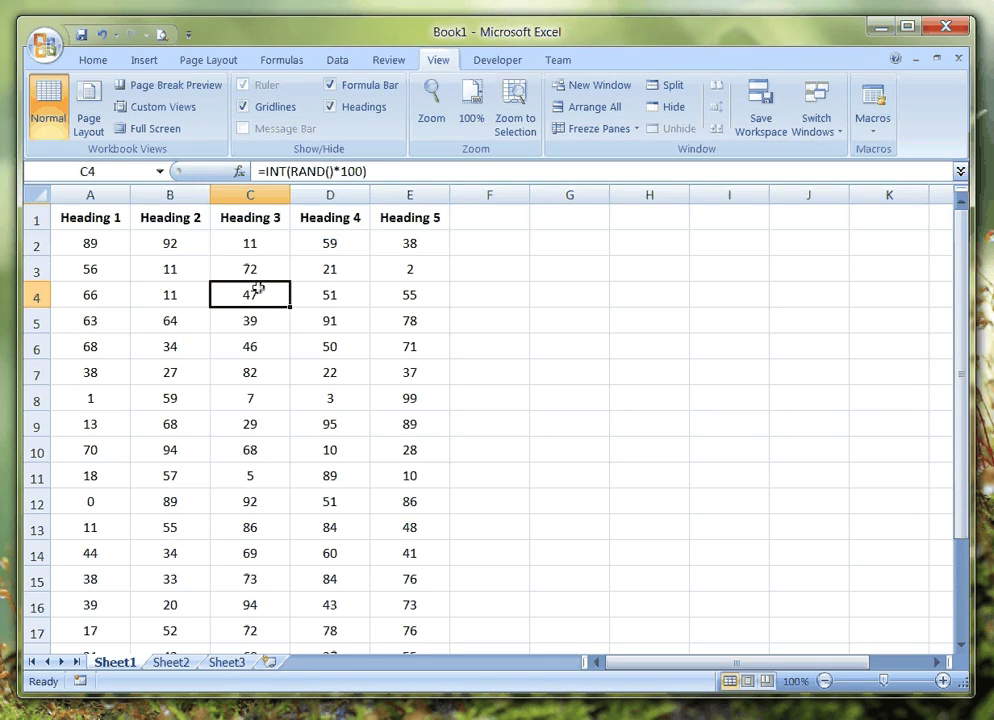
pyautogui.click(622, 132)
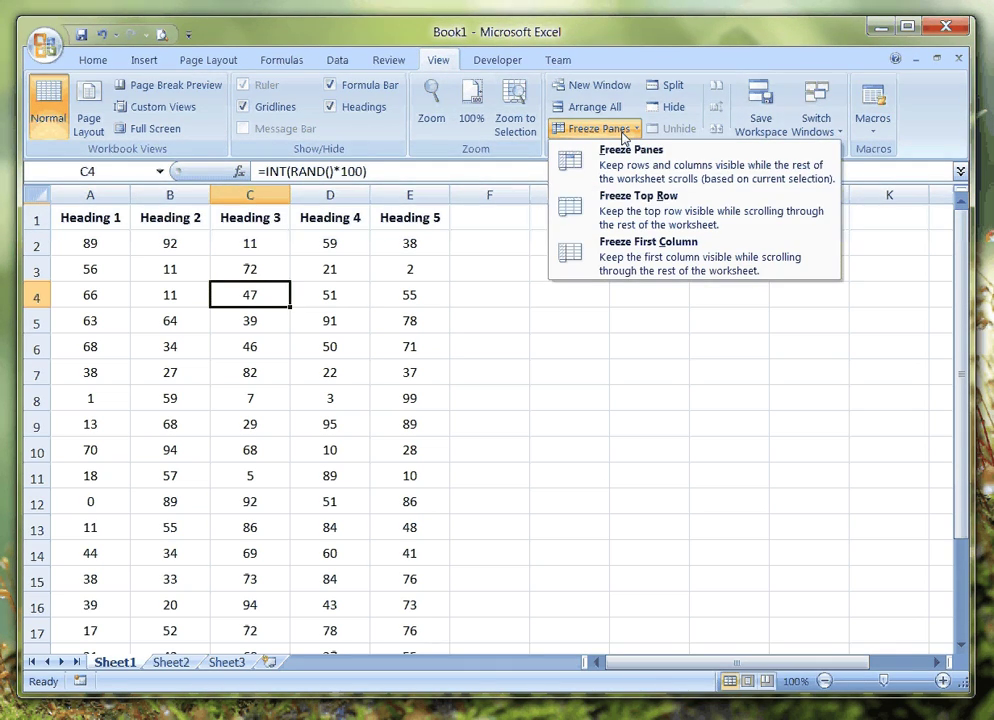
pyautogui.click(703, 214)
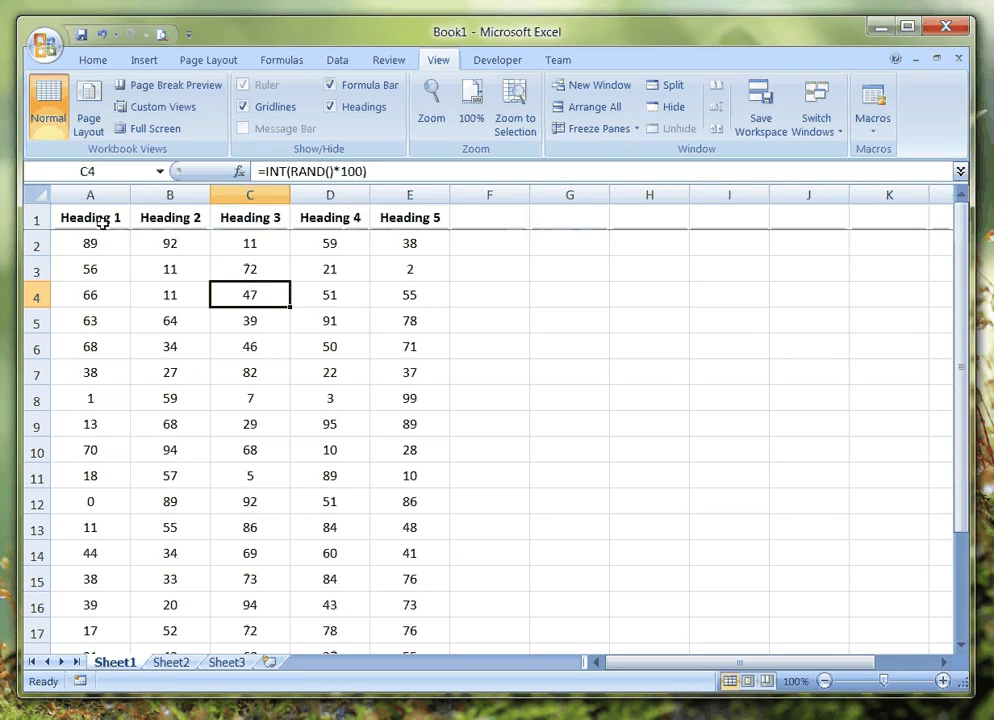
# Step: Scroll the data from A4 to confirm the Heading 1–5 row stays fixed
pyautogui.click(120, 297)
pyautogui.scroll(-4, 187, 335)
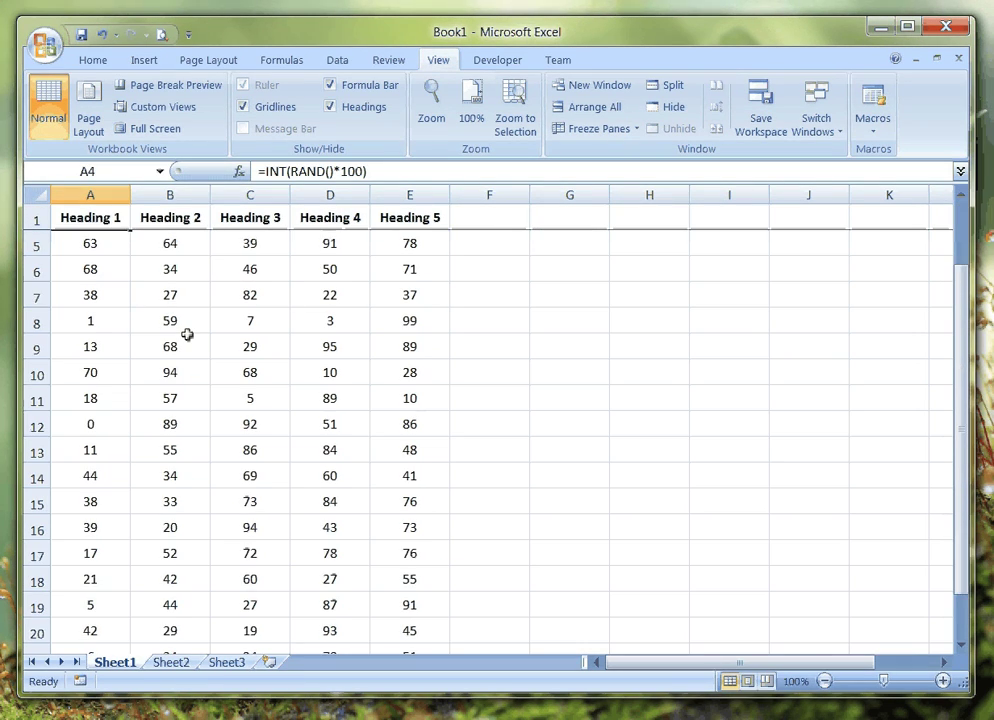
pyautogui.scroll(-2, 187, 335)
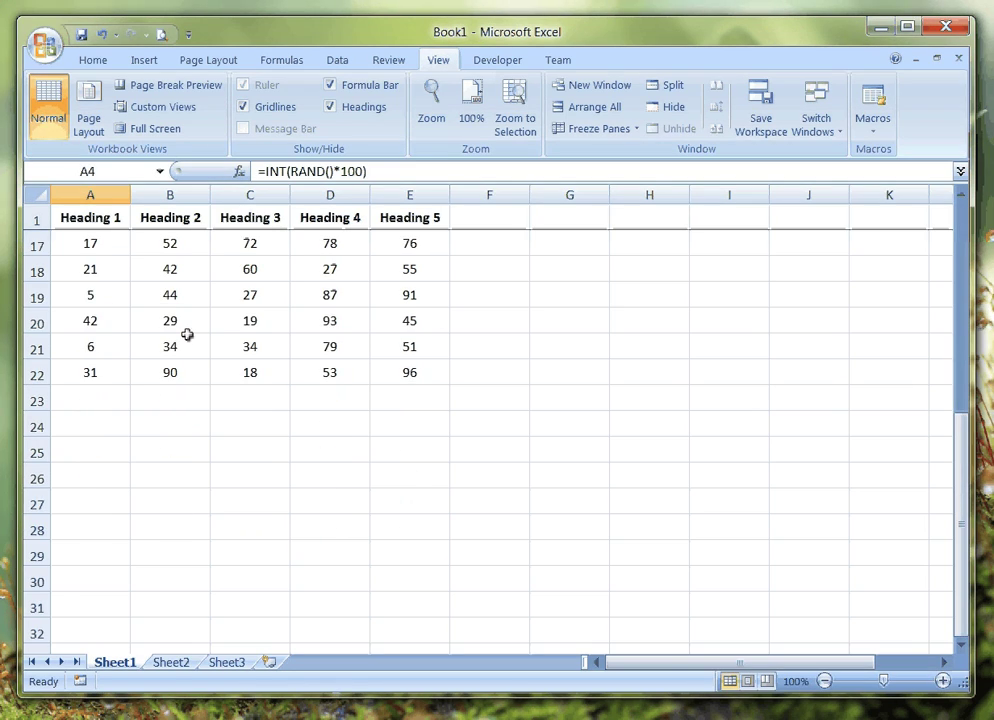
pyautogui.scroll(1, 187, 335)
pyautogui.scroll(-1, 187, 335)
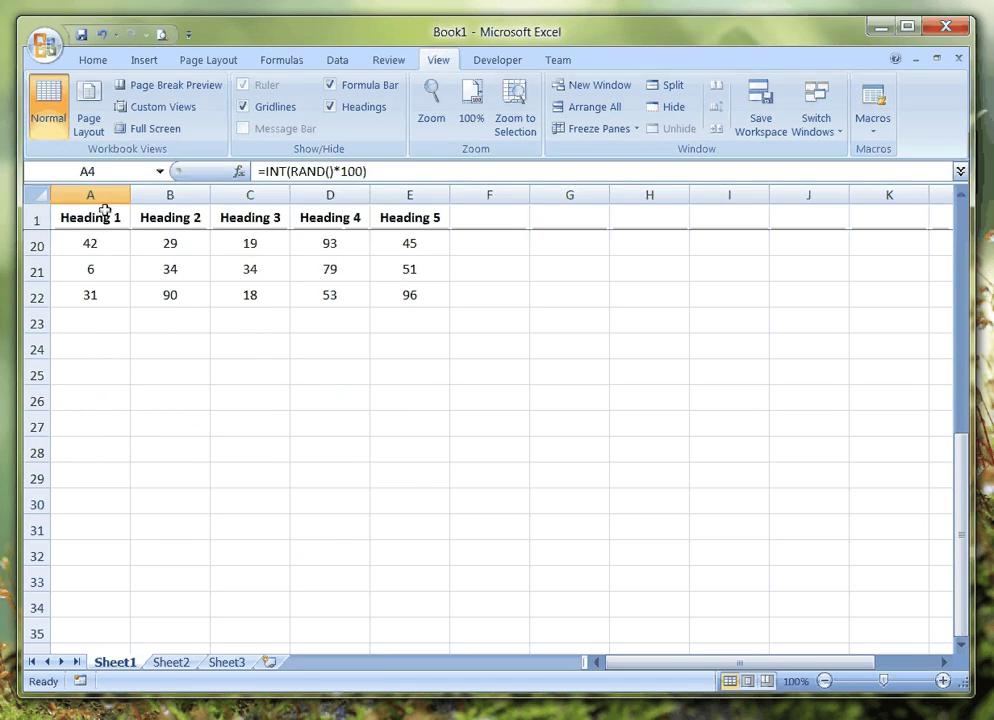
pyautogui.scroll(6, 277, 306)
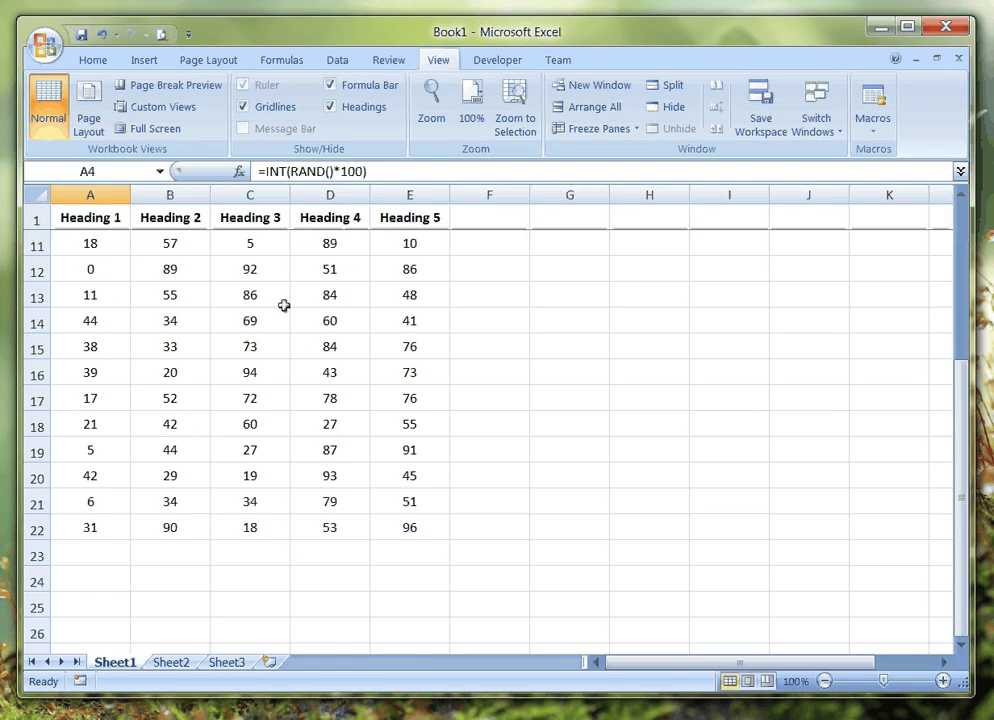
pyautogui.scroll(-8, 277, 306)
pyautogui.scroll(8, 276, 305)
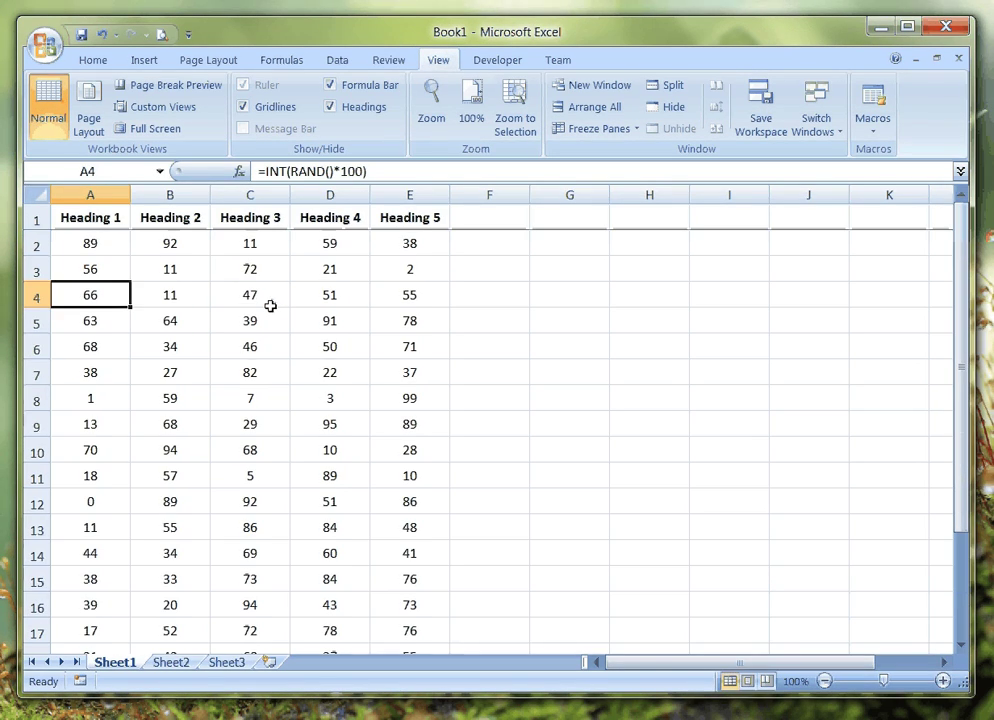
pyautogui.scroll(-4, 264, 306)
pyautogui.scroll(4, 264, 306)
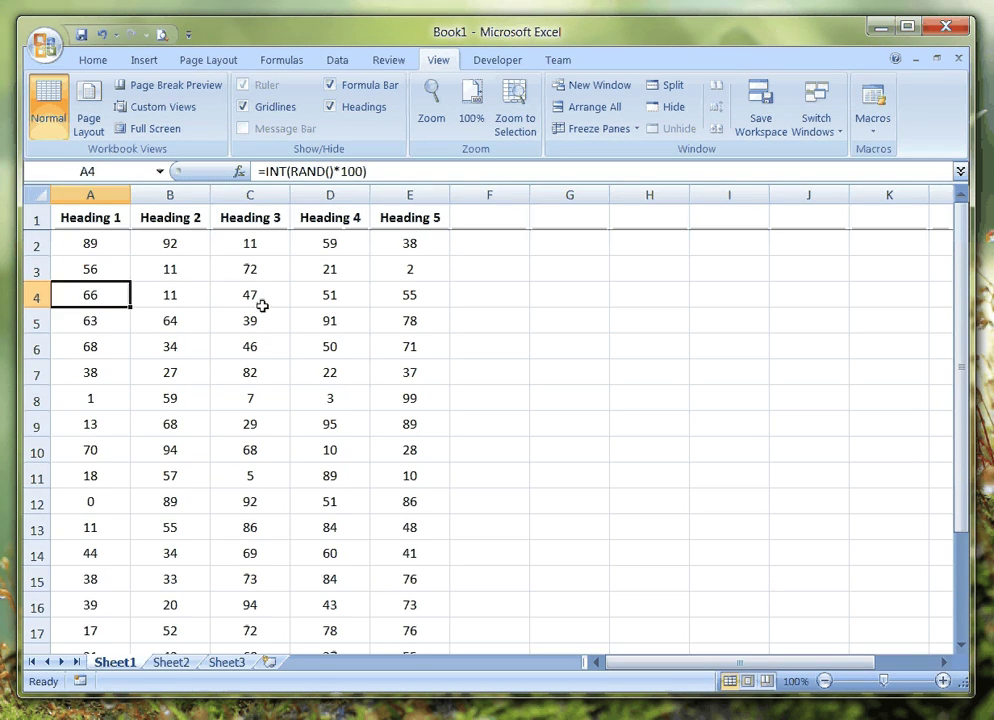
pyautogui.click(262, 306)
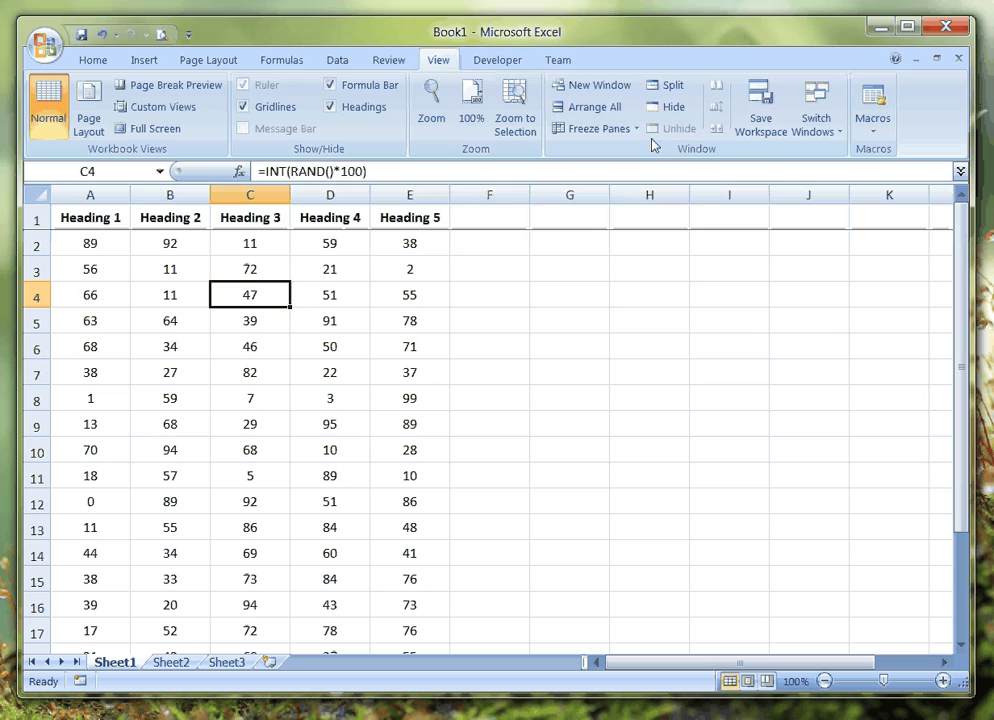
pyautogui.click(604, 134)
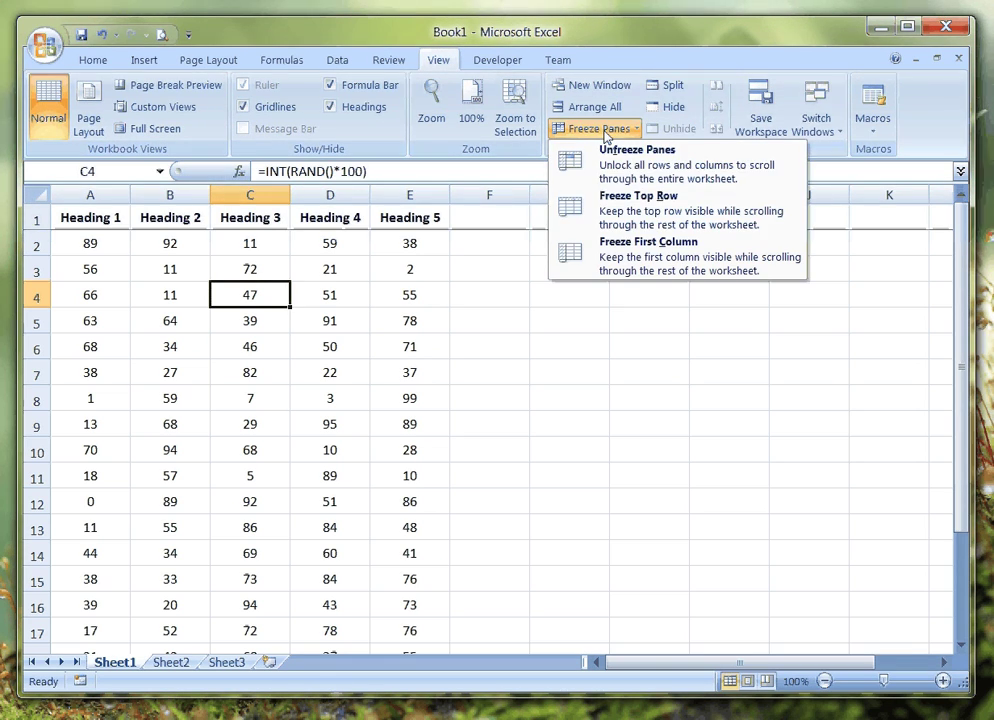
pyautogui.click(717, 172)
pyautogui.click(453, 318)
pyautogui.scroll(-4, 442, 324)
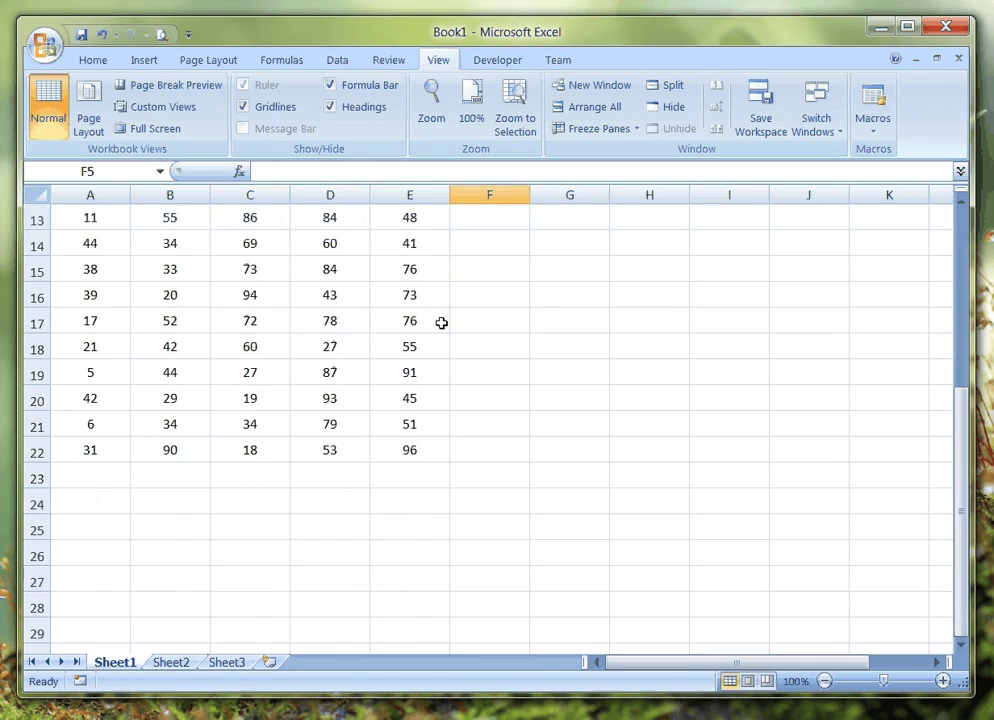
pyautogui.scroll(4, 442, 323)
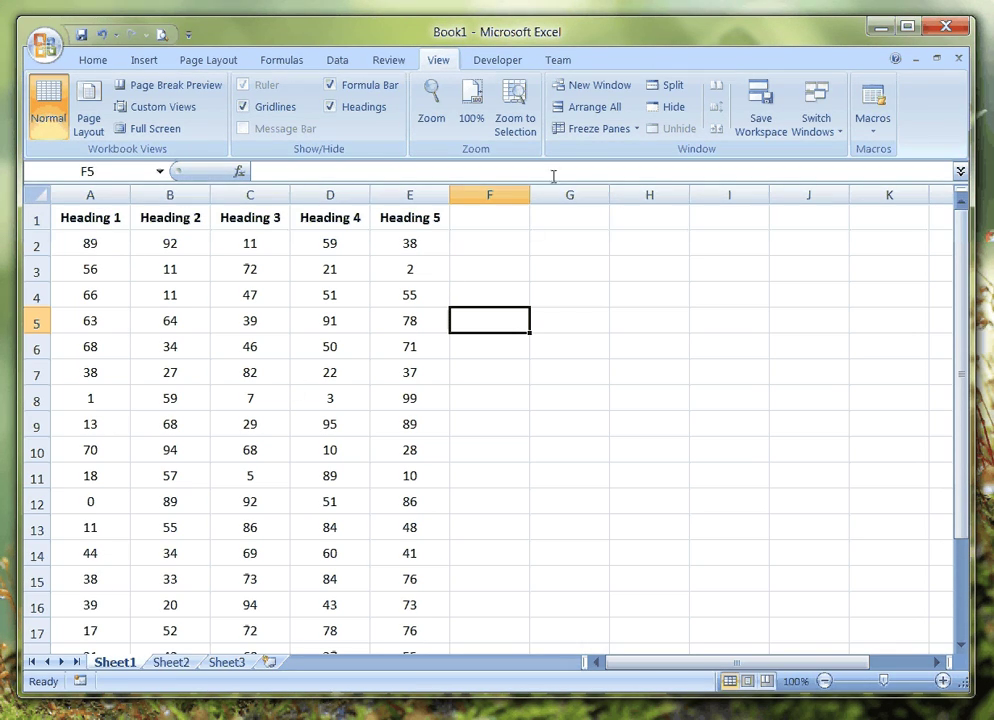
# Step: Apply Freeze First Column, then scroll right to column E and back, checking cell A2
pyautogui.click(596, 132)
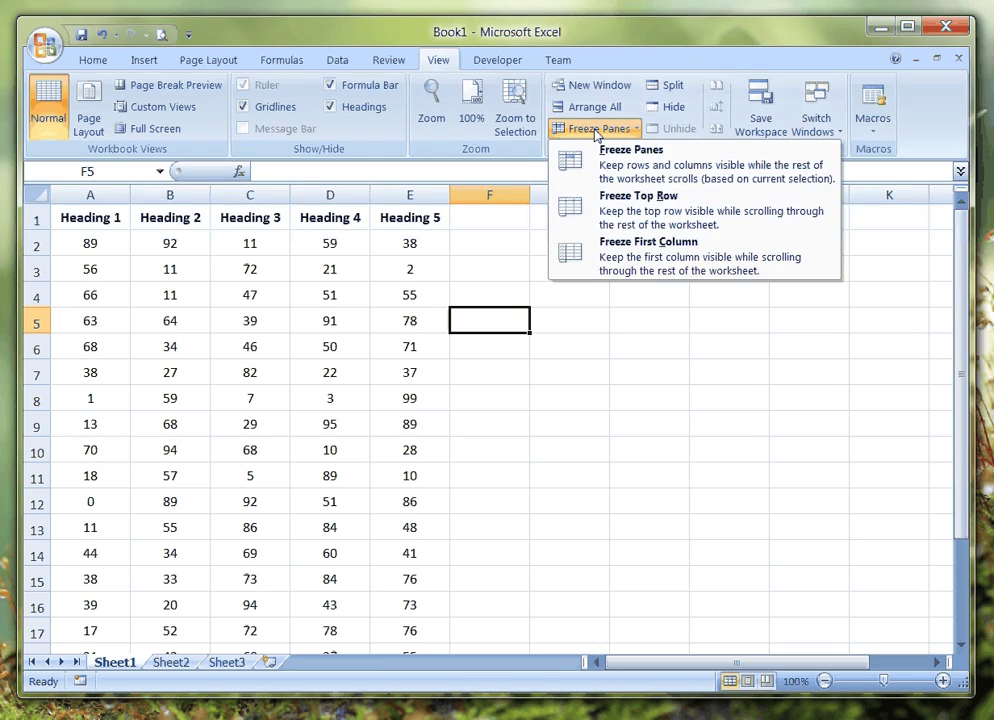
pyautogui.click(664, 264)
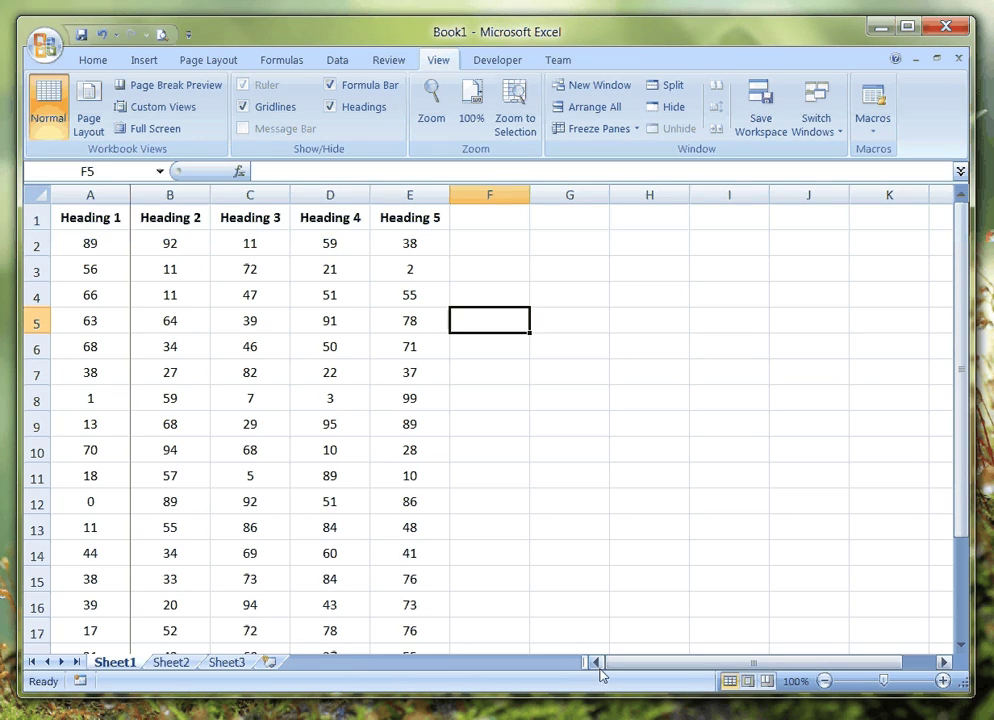
pyautogui.click(943, 662)
pyautogui.click(943, 662)
pyautogui.click(943, 662)
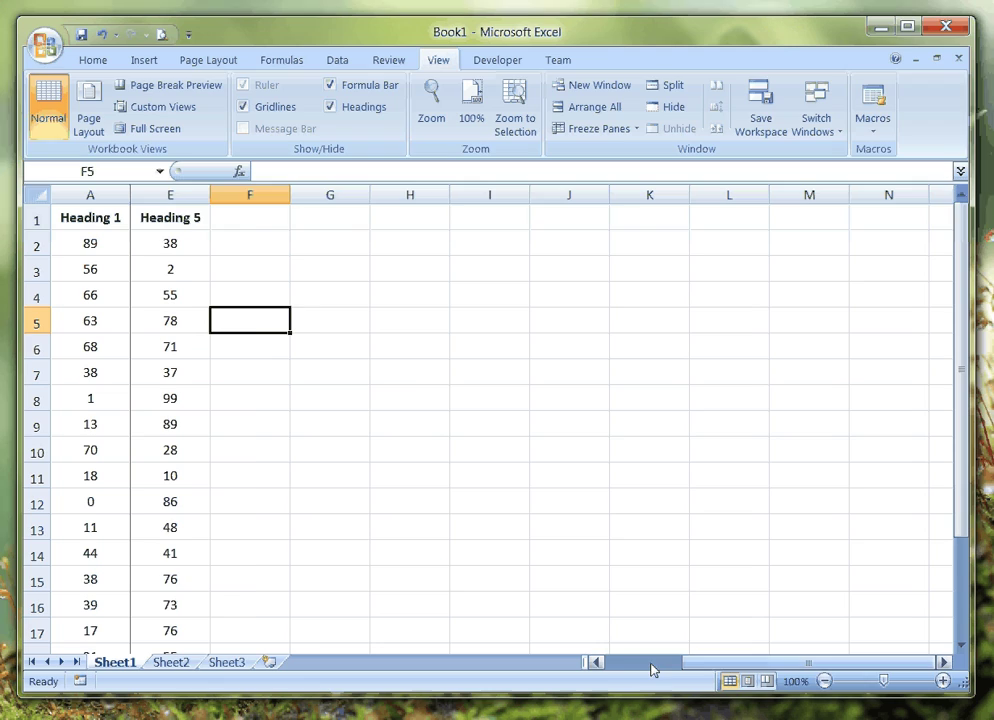
pyautogui.click(595, 662)
pyautogui.click(595, 662)
pyautogui.click(595, 662)
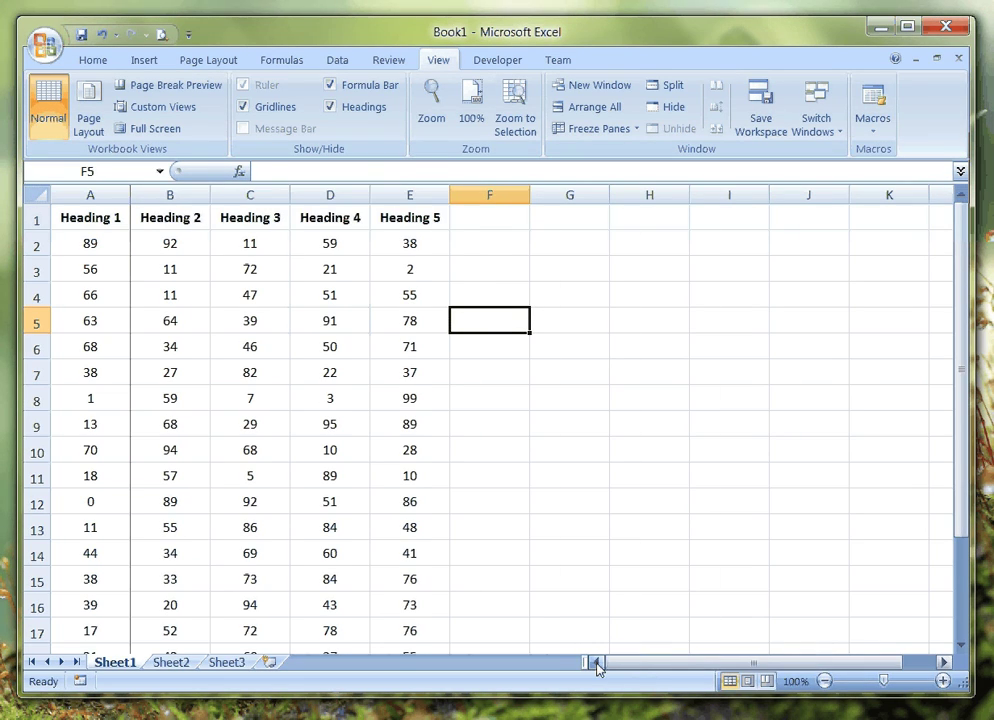
pyautogui.click(140, 320)
pyautogui.click(90, 243)
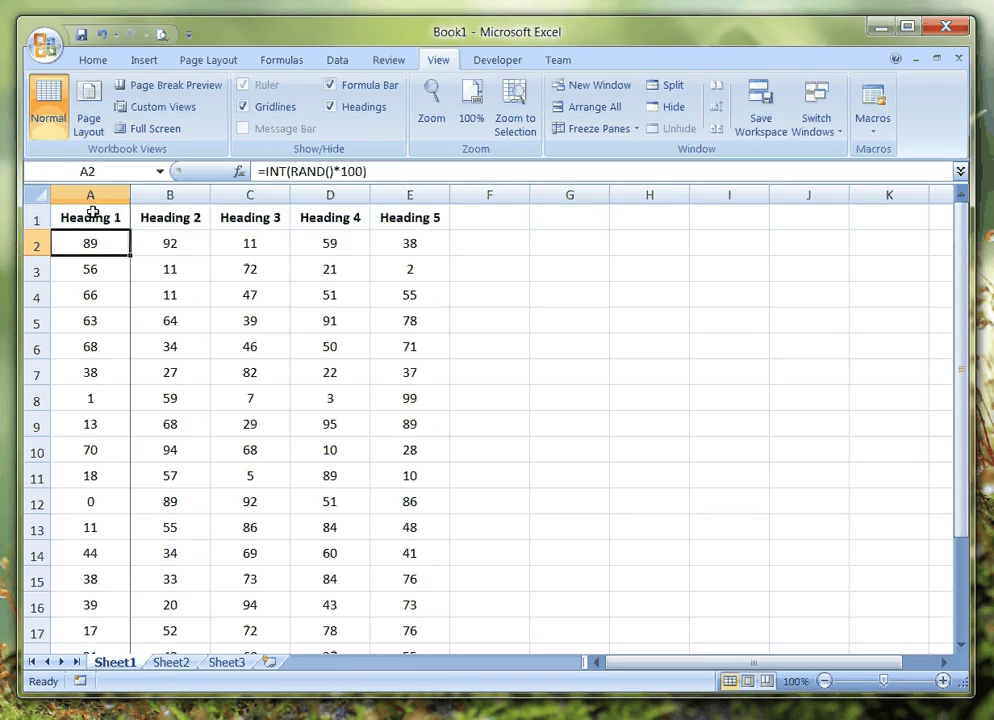
# Step: Freeze the top row again and scroll from B4 to test it
pyautogui.click(599, 128)
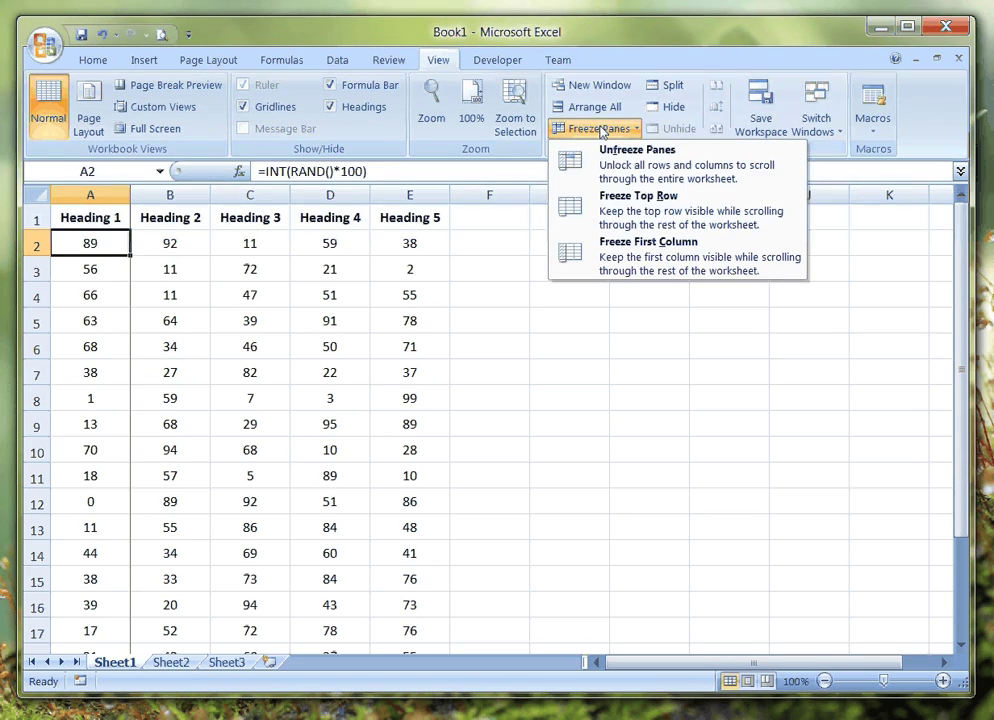
pyautogui.click(640, 213)
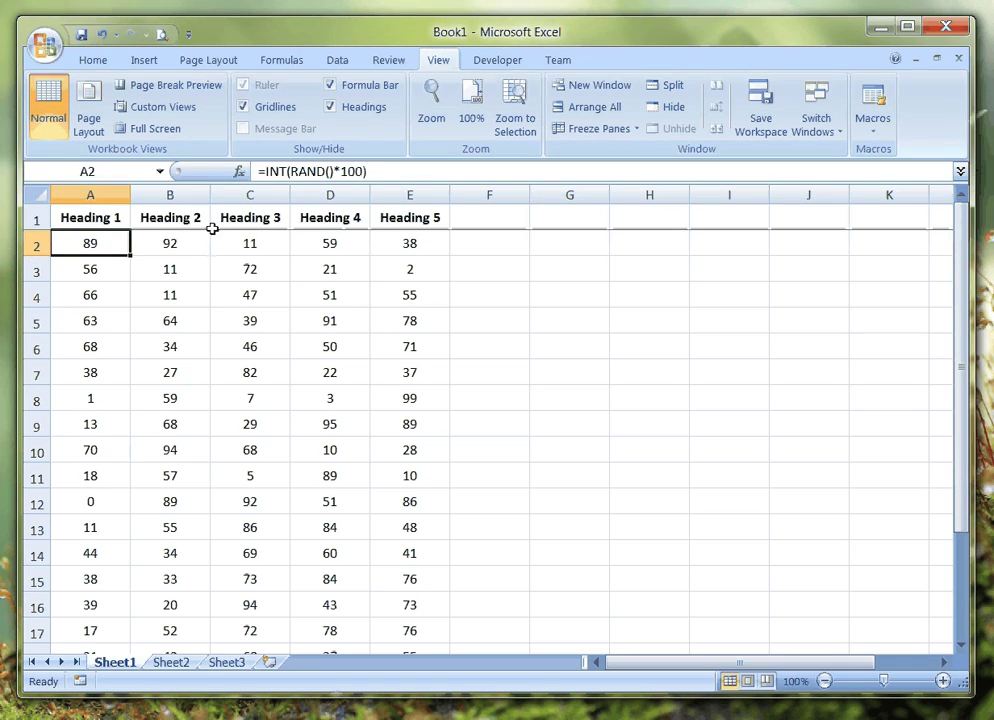
pyautogui.click(190, 292)
pyautogui.scroll(-2, 307, 275)
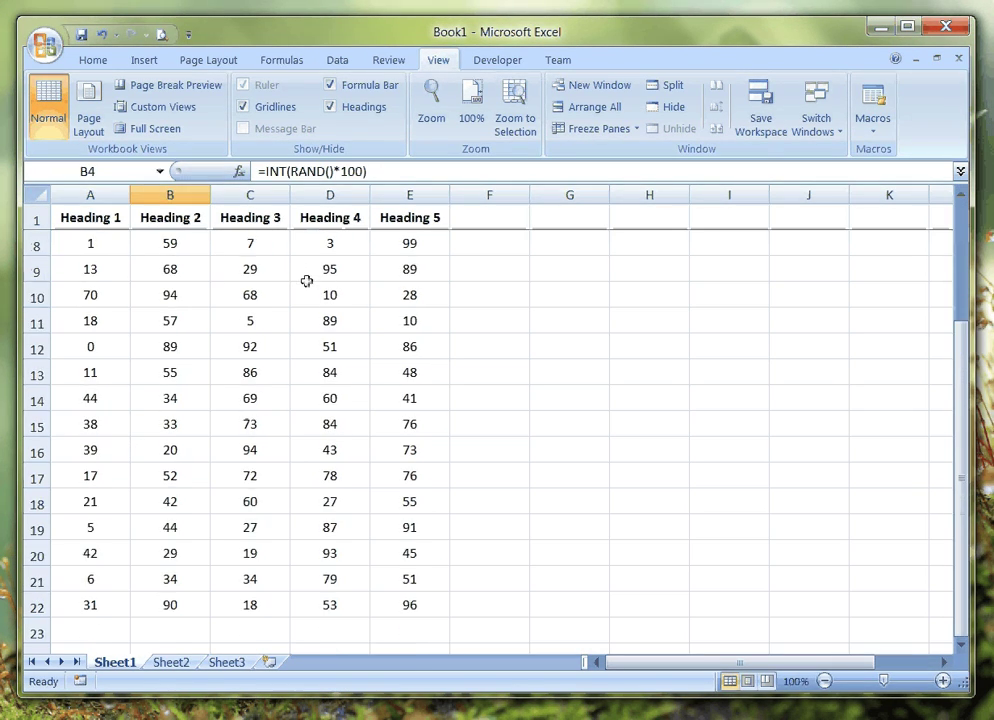
pyautogui.scroll(2, 307, 281)
# Step: Unfreeze the panes and split the sheet into four panes at cell D6
pyautogui.click(612, 130)
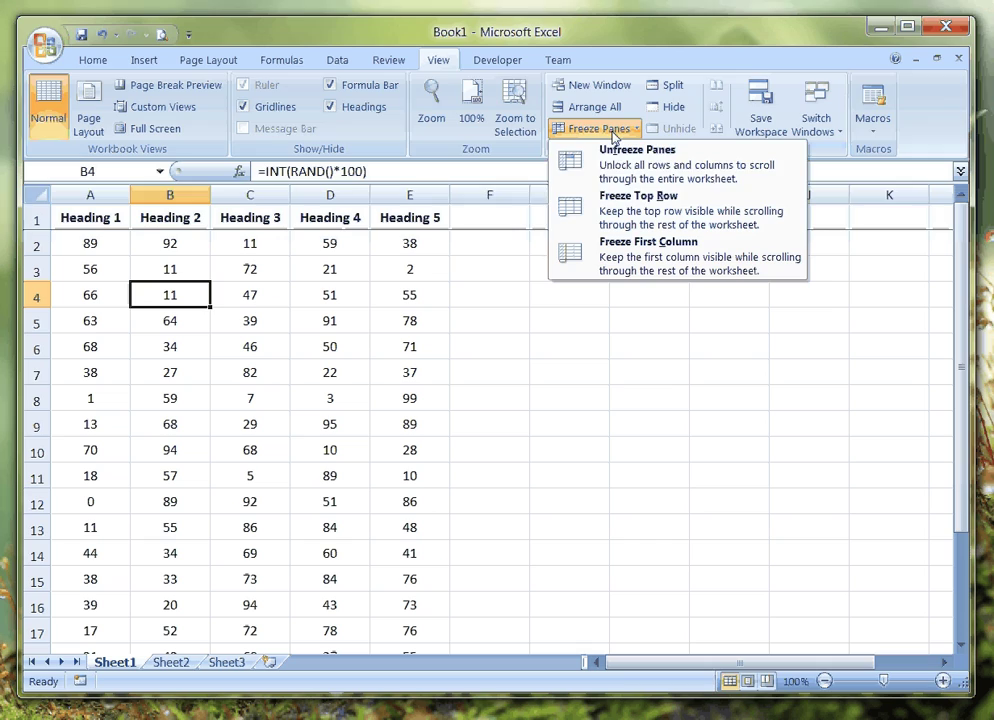
pyautogui.click(624, 161)
pyautogui.click(310, 358)
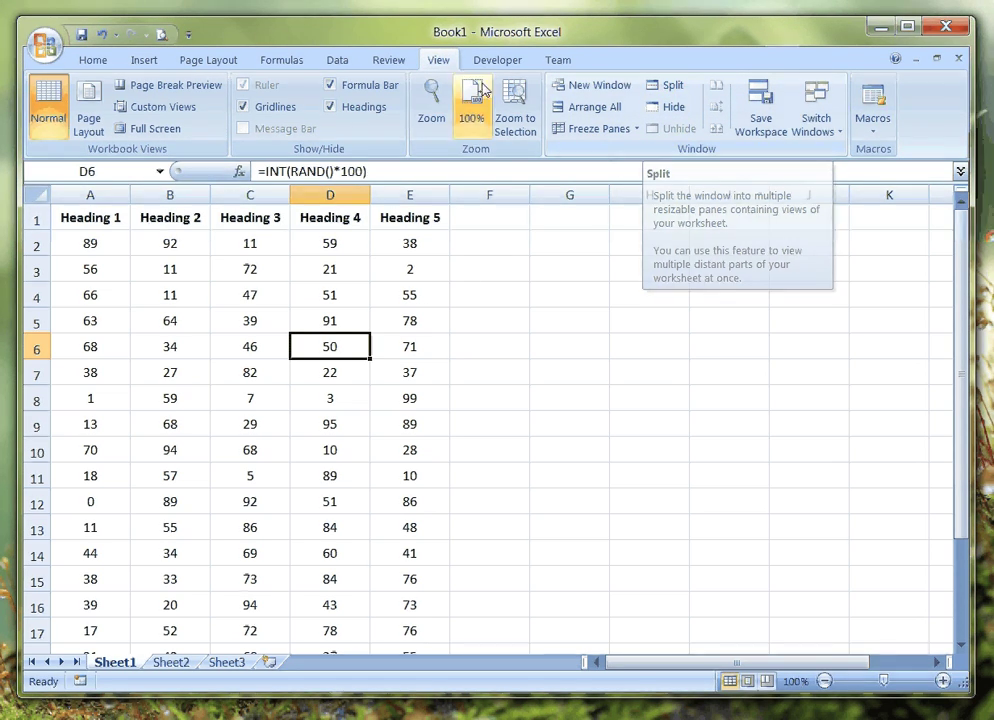
pyautogui.click(676, 90)
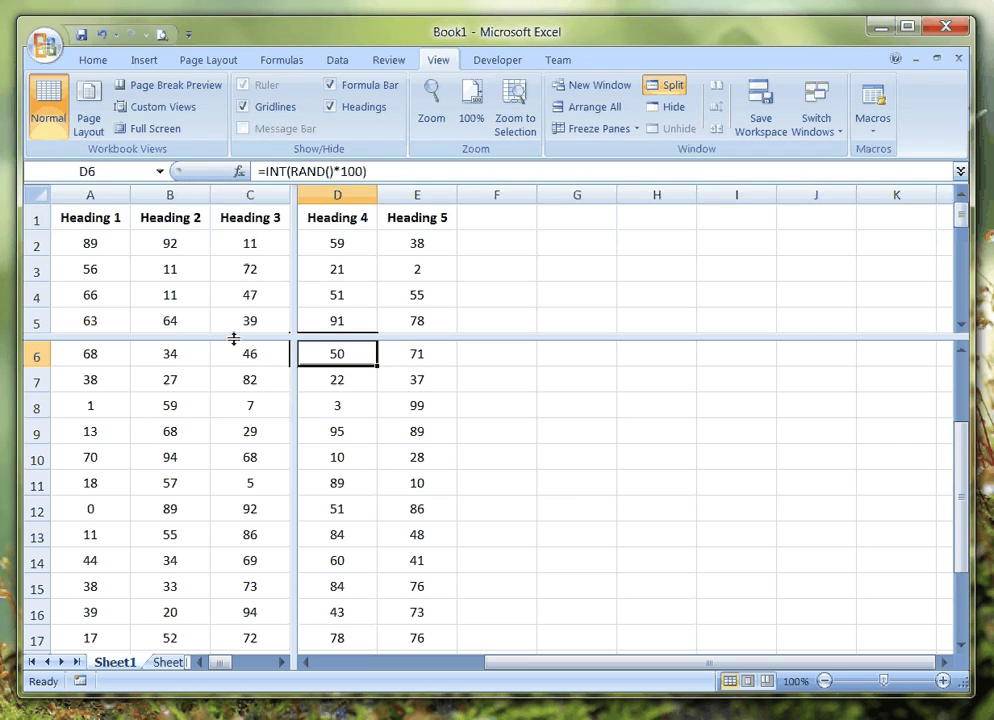
# Step: Move the split lines below row 1 and after column A, then scroll from E8
pyautogui.moveTo(233, 339)
pyautogui.mouseDown()
pyautogui.moveTo(229, 226)
pyautogui.moveTo(231, 235)
pyautogui.mouseUp()
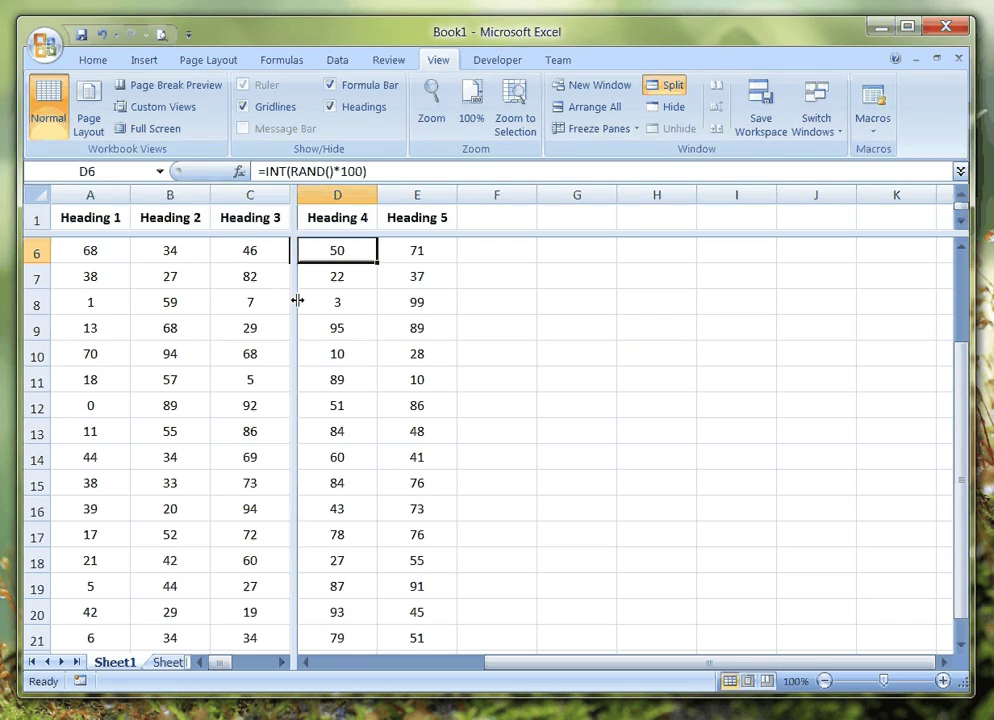
pyautogui.moveTo(295, 300); pyautogui.dragTo(157, 301)
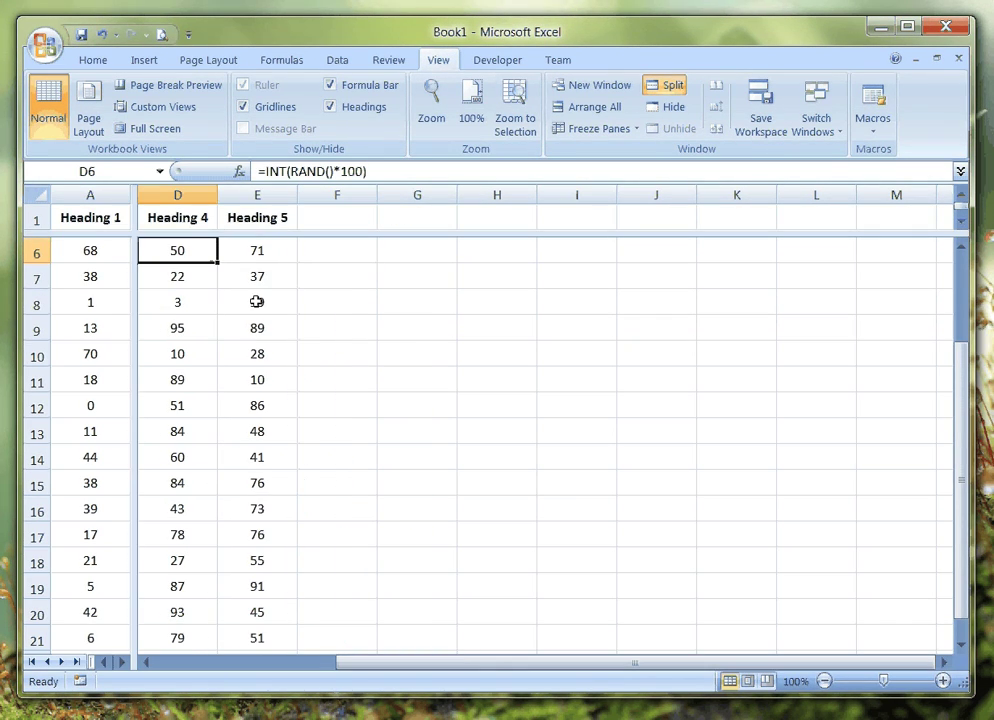
pyautogui.click(223, 296)
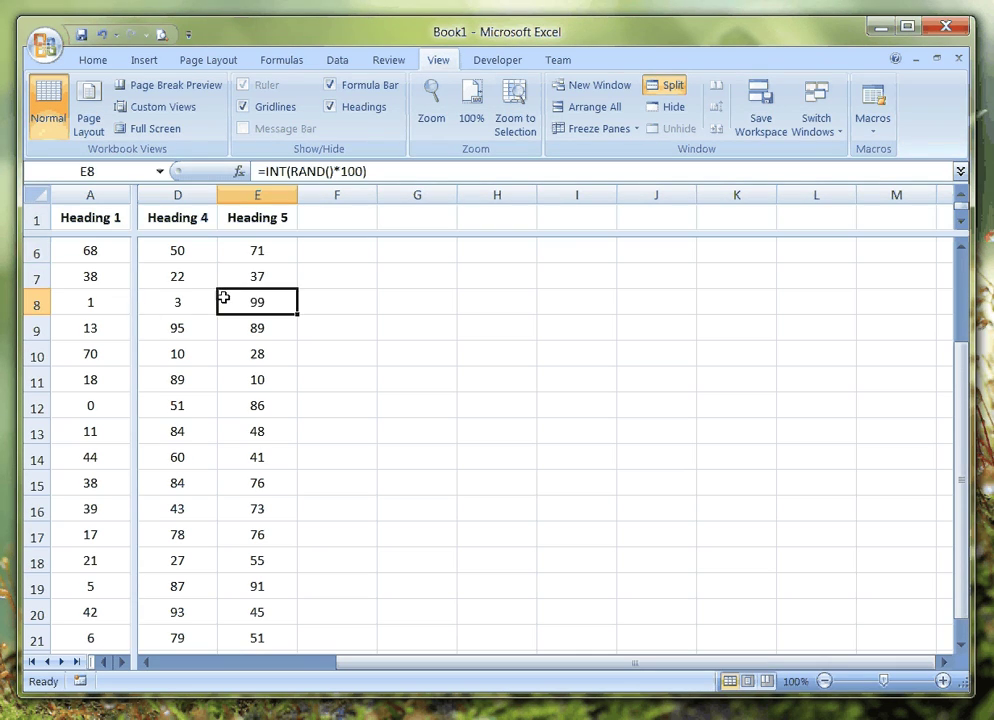
pyautogui.scroll(-3, 224, 297)
pyautogui.scroll(5, 223, 297)
pyautogui.scroll(-4, 225, 302)
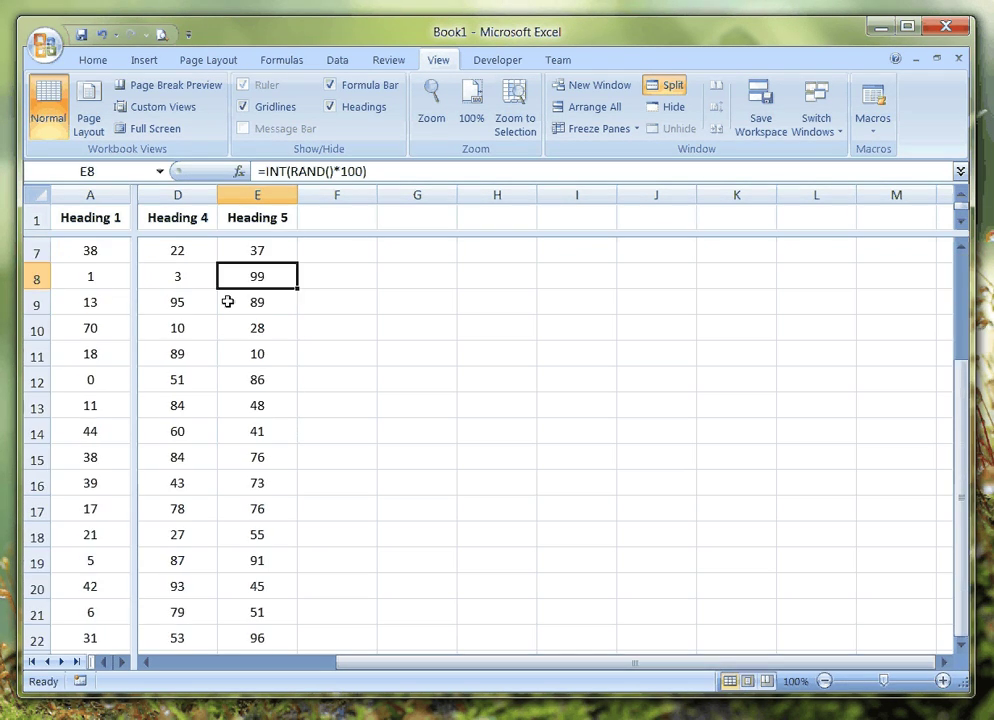
pyautogui.scroll(4, 224, 307)
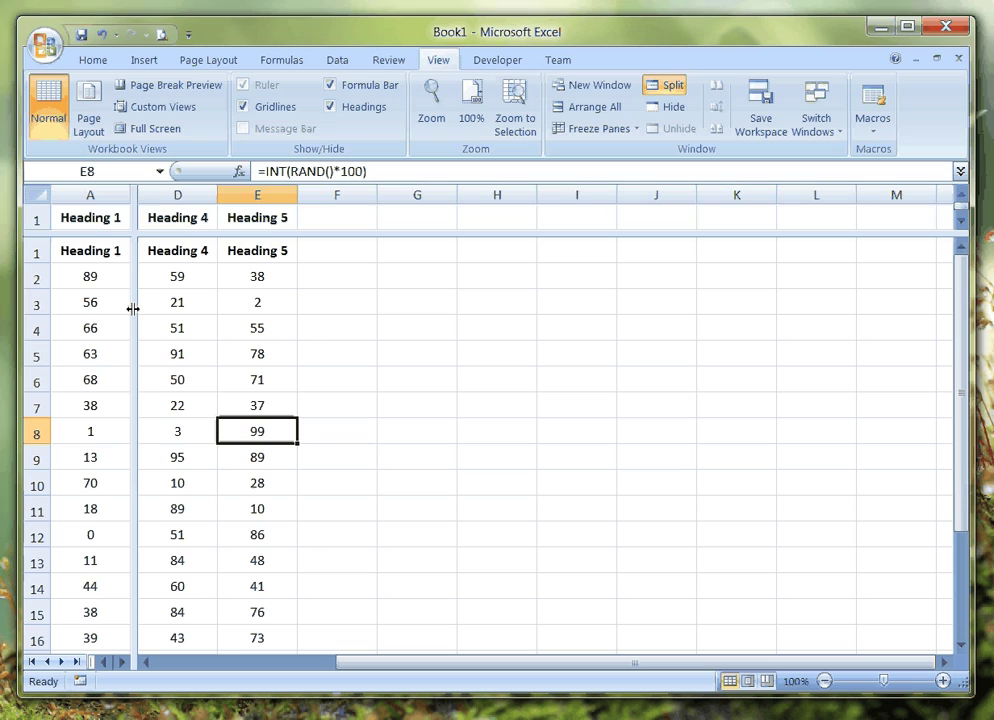
# Step: Drag the vertical split off the sheet, then scroll the lower pane from C3 and C7
pyautogui.moveTo(133, 310); pyautogui.dragTo(66, 310)
pyautogui.click(235, 310)
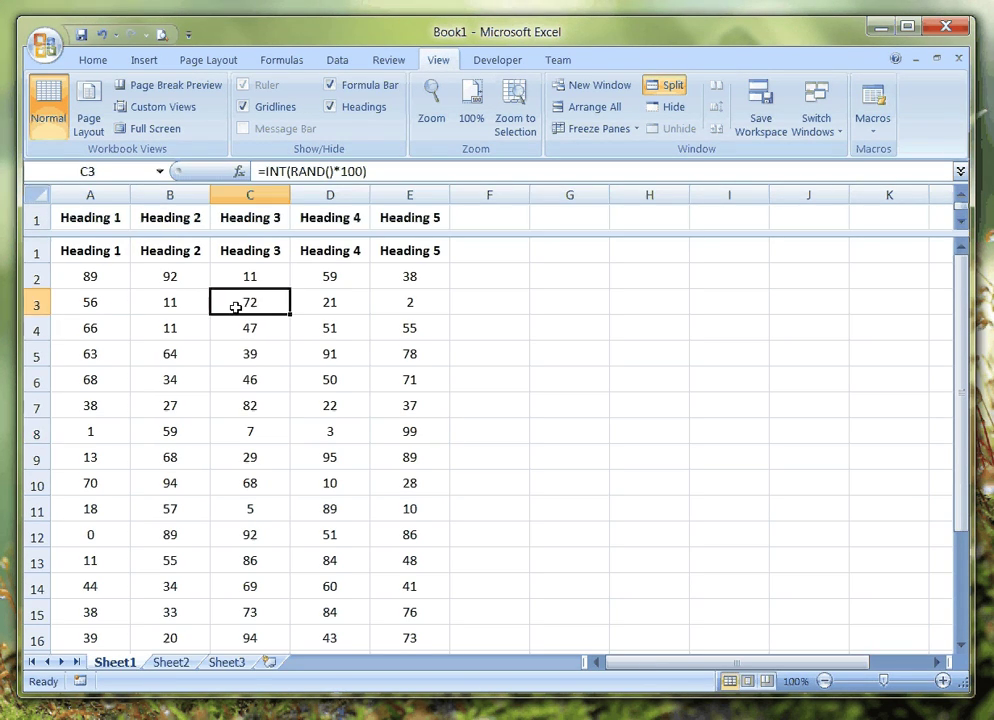
pyautogui.scroll(-1, 235, 310)
pyautogui.click(239, 328)
pyautogui.scroll(-5, 238, 330)
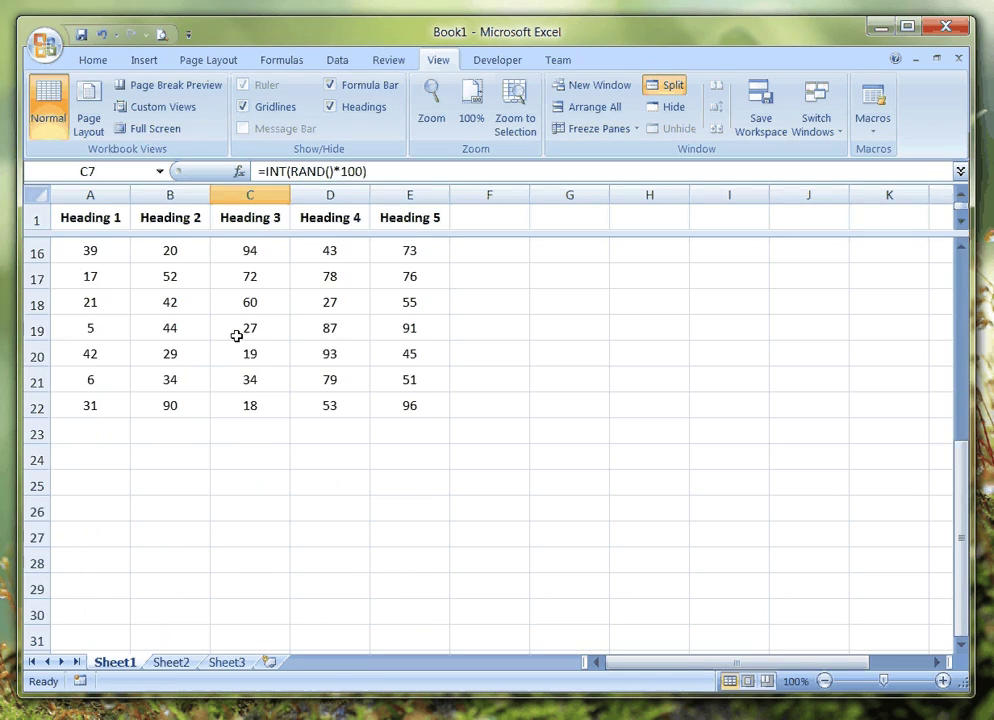
pyautogui.scroll(3, 237, 370)
pyautogui.scroll(3, 235, 372)
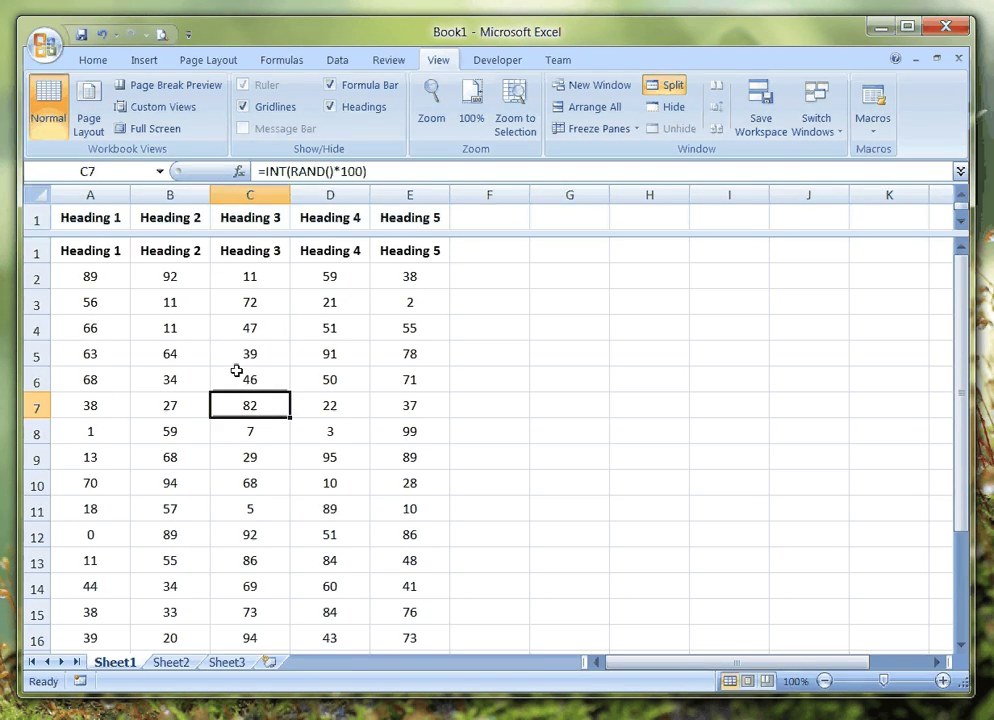
pyautogui.scroll(-1, 228, 290)
# Step: Keep testing the lower pane's scrolling from cells C8 and C12
pyautogui.click(276, 355)
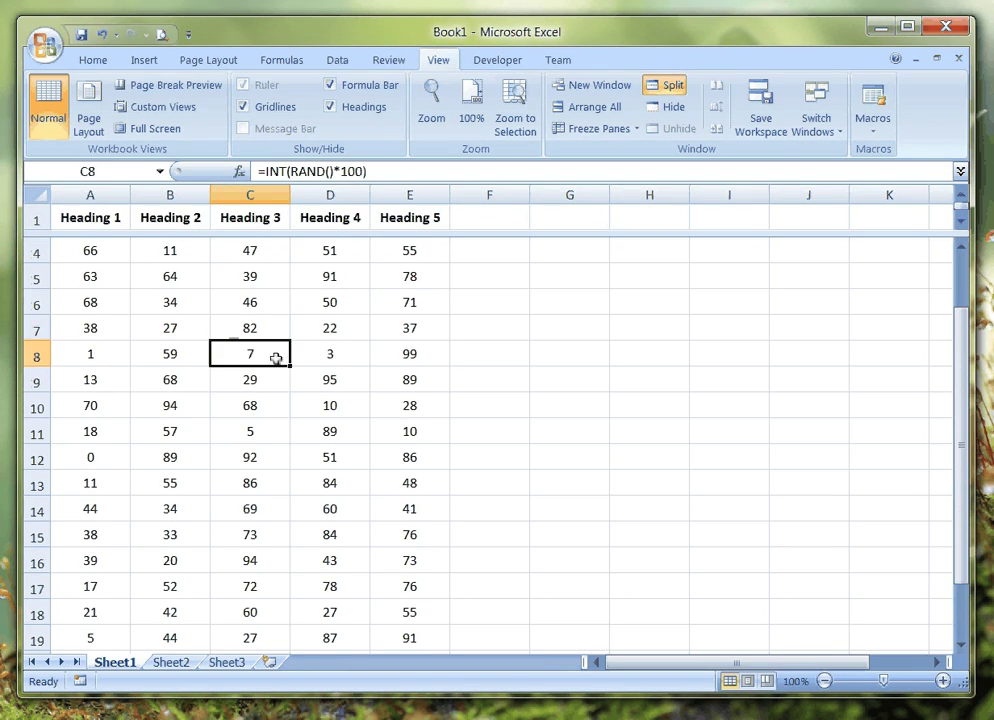
pyautogui.scroll(-4, 276, 357)
pyautogui.scroll(1, 276, 357)
pyautogui.scroll(-2, 276, 358)
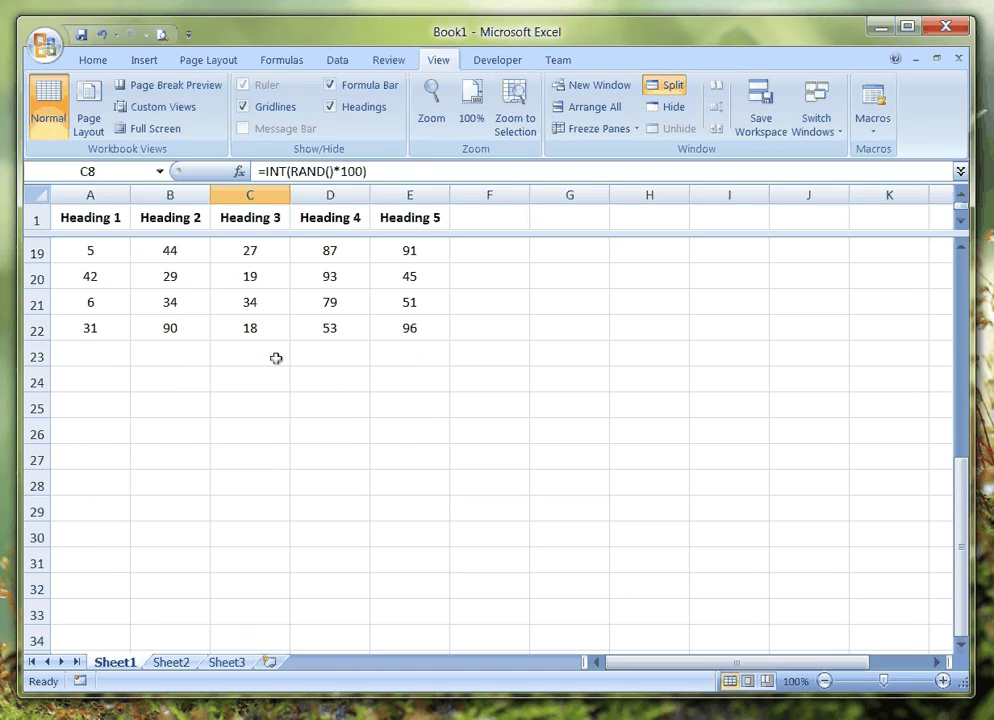
pyautogui.scroll(4, 276, 358)
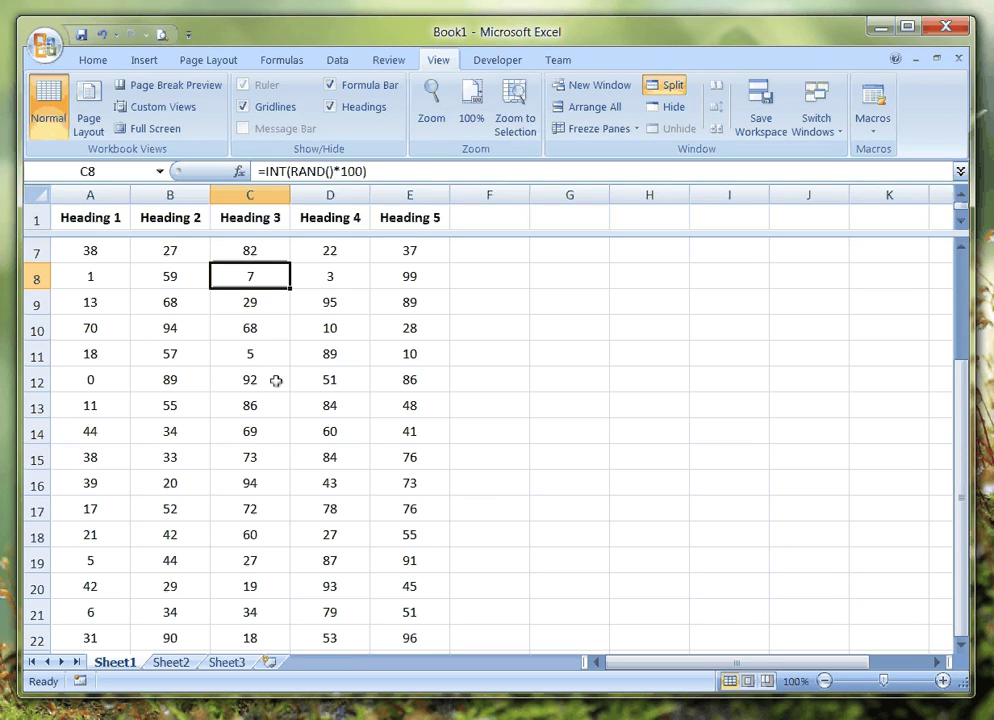
pyautogui.click(275, 381)
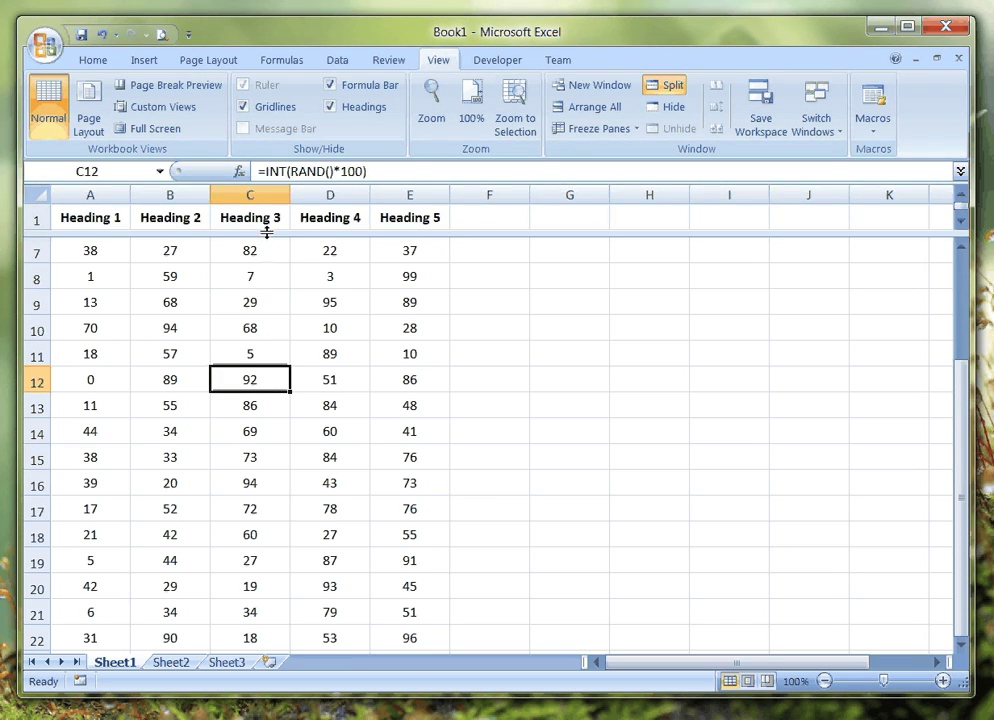
# Step: Lower the horizontal split to include rows 2–3 and scroll the lower pane
pyautogui.moveTo(267, 232); pyautogui.dragTo(260, 286)
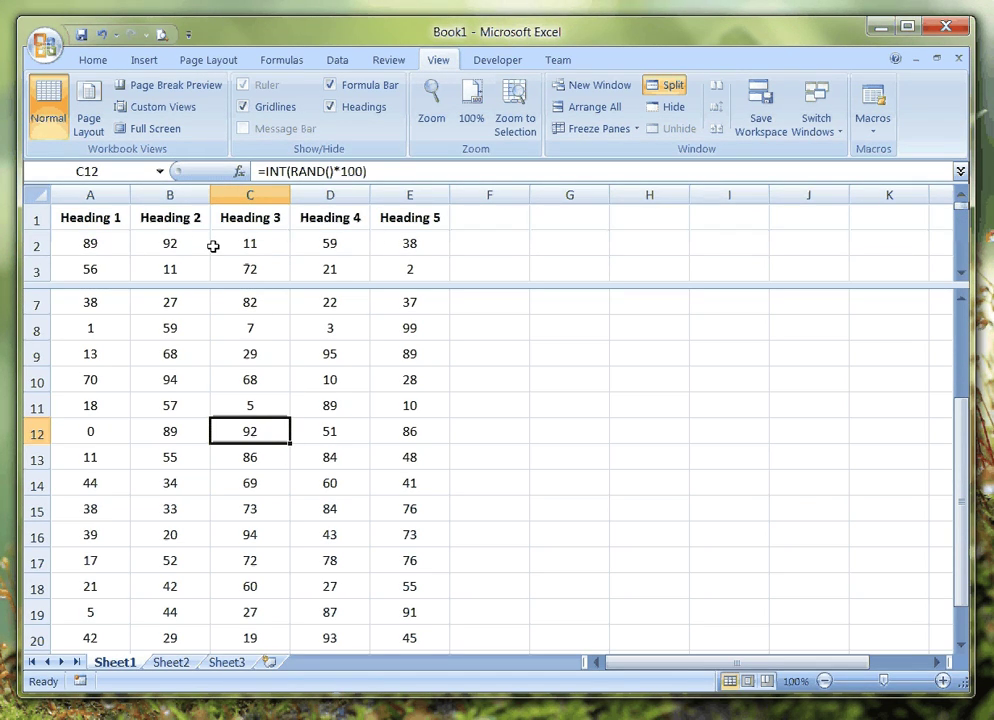
pyautogui.click(284, 379)
pyautogui.scroll(-3, 284, 379)
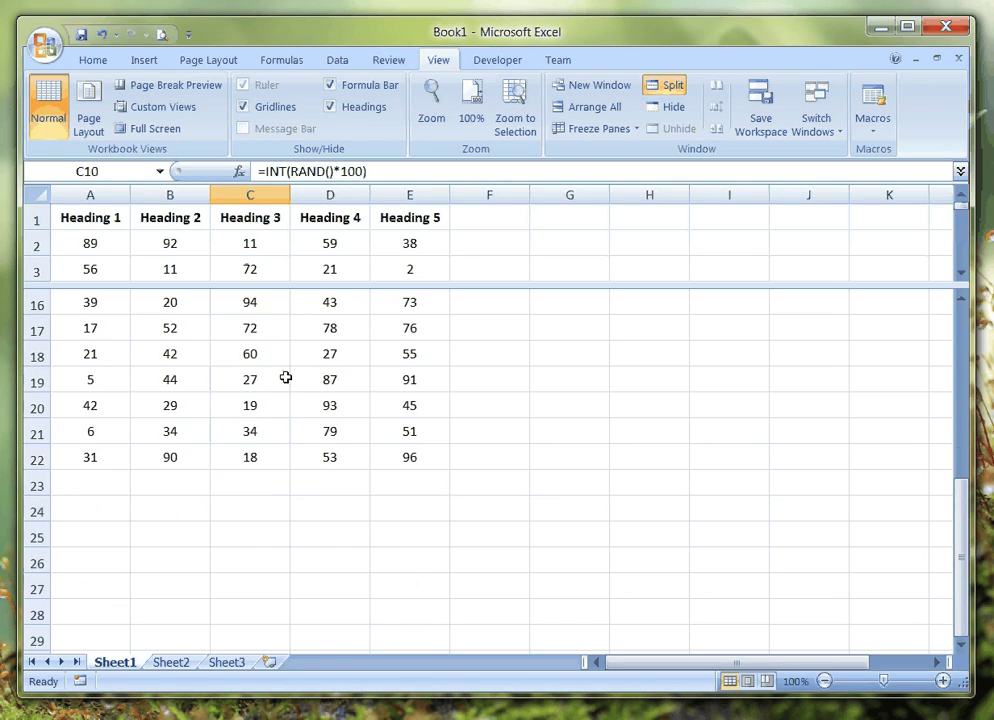
pyautogui.scroll(1, 283, 386)
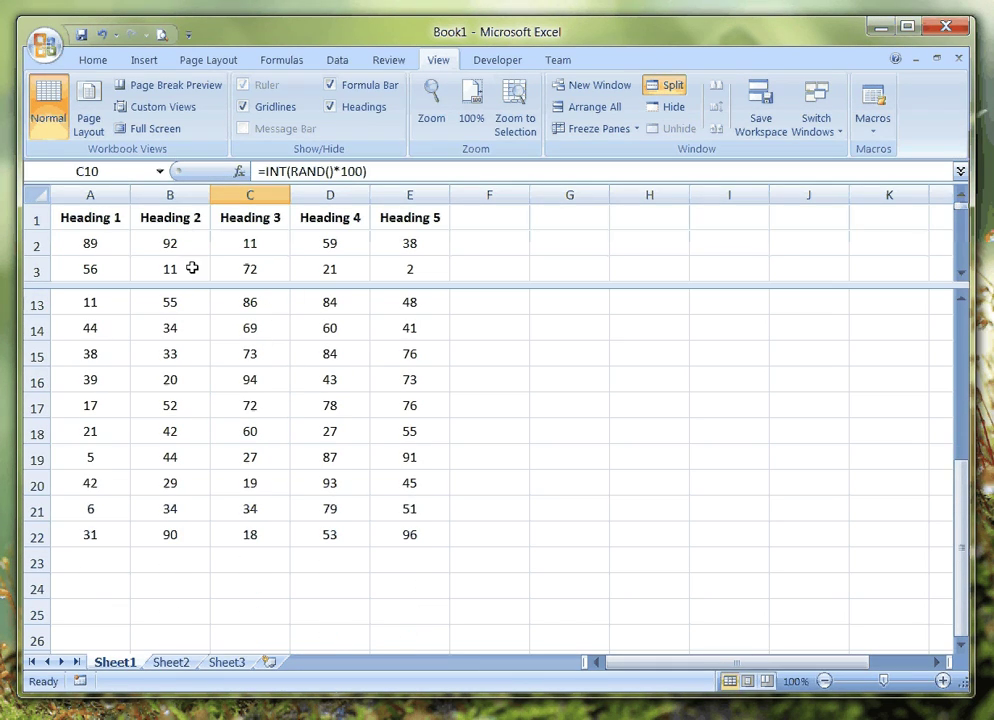
# Step: Move the split down below row 5 and scroll the lower pane to test
pyautogui.moveTo(212, 289); pyautogui.dragTo(211, 338)
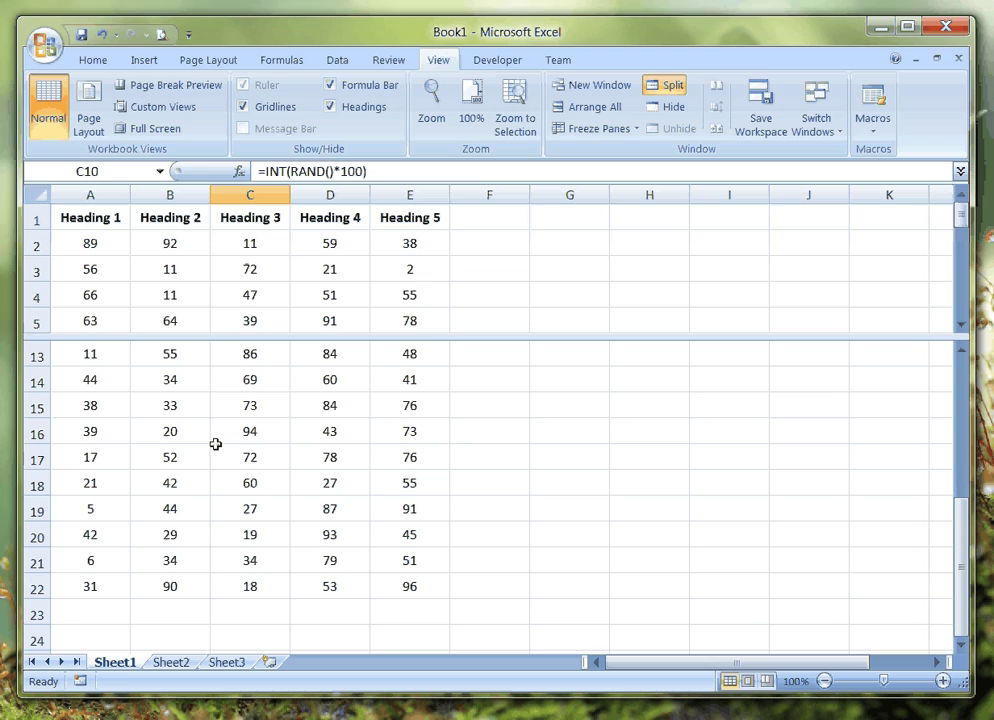
pyautogui.click(215, 452)
pyautogui.scroll(-4, 215, 444)
pyautogui.scroll(4, 215, 444)
pyautogui.scroll(-2, 215, 444)
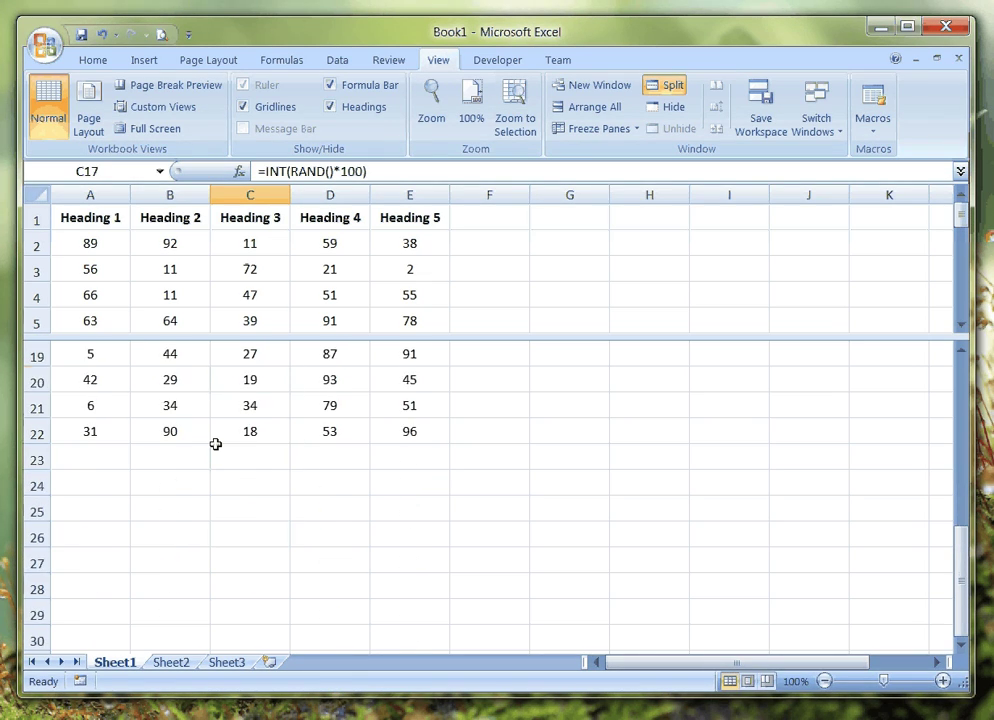
pyautogui.scroll(2, 215, 444)
# Step: Scroll the upper pane from C3 and the lower pane from C15 independently
pyautogui.click(264, 262)
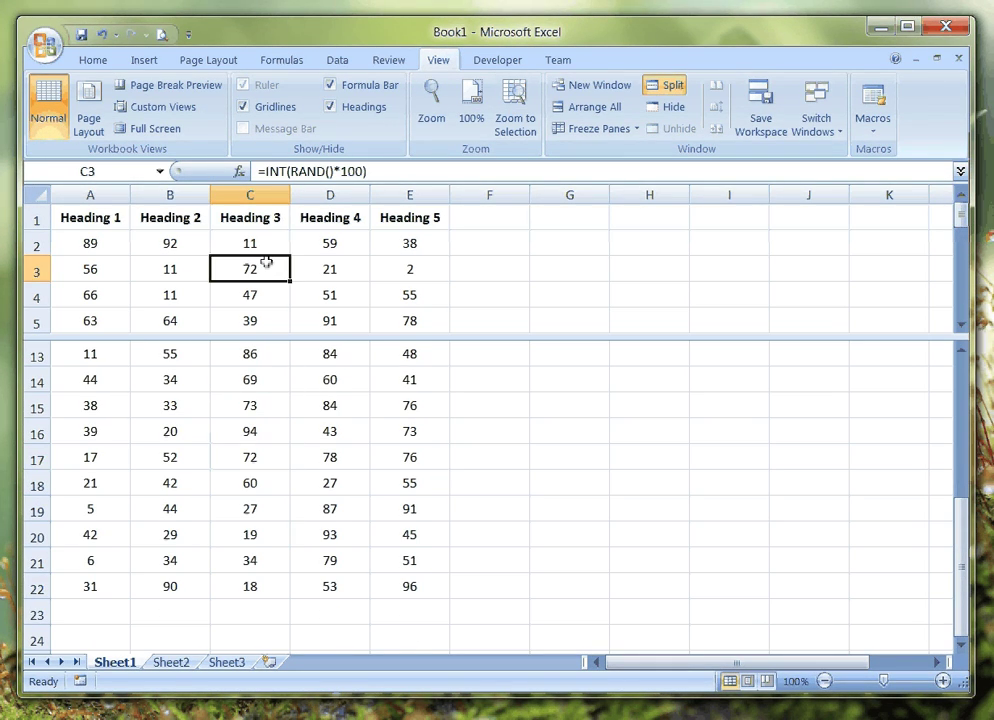
pyautogui.scroll(-4, 265, 265)
pyautogui.scroll(-1, 266, 268)
pyautogui.scroll(4, 265, 268)
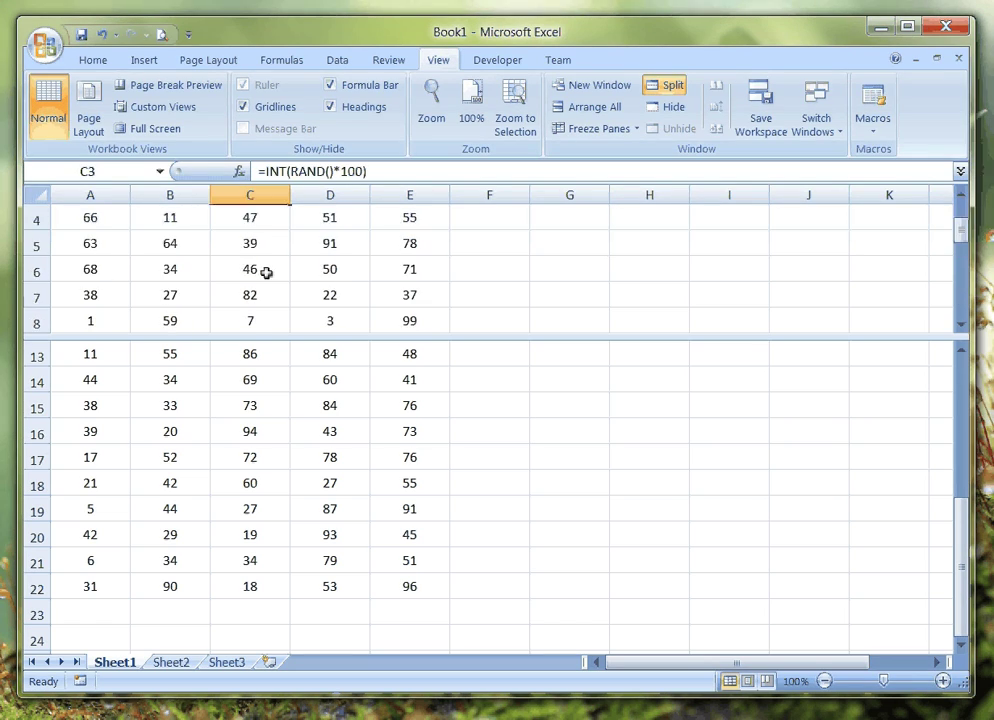
pyautogui.scroll(-4, 265, 268)
pyautogui.scroll(5, 265, 277)
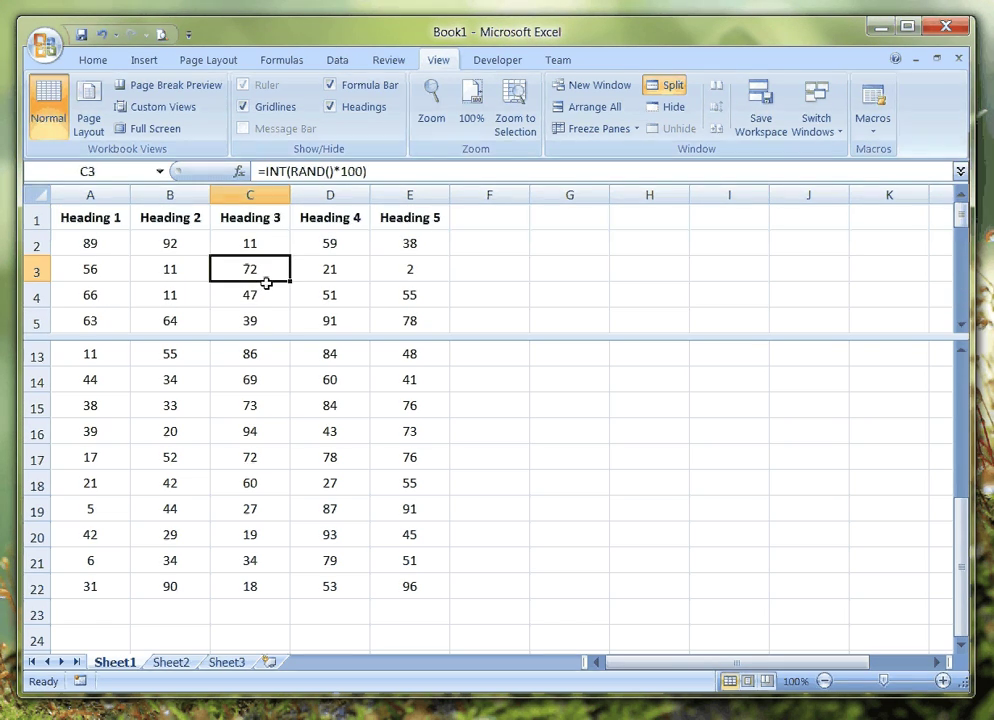
pyautogui.click(236, 409)
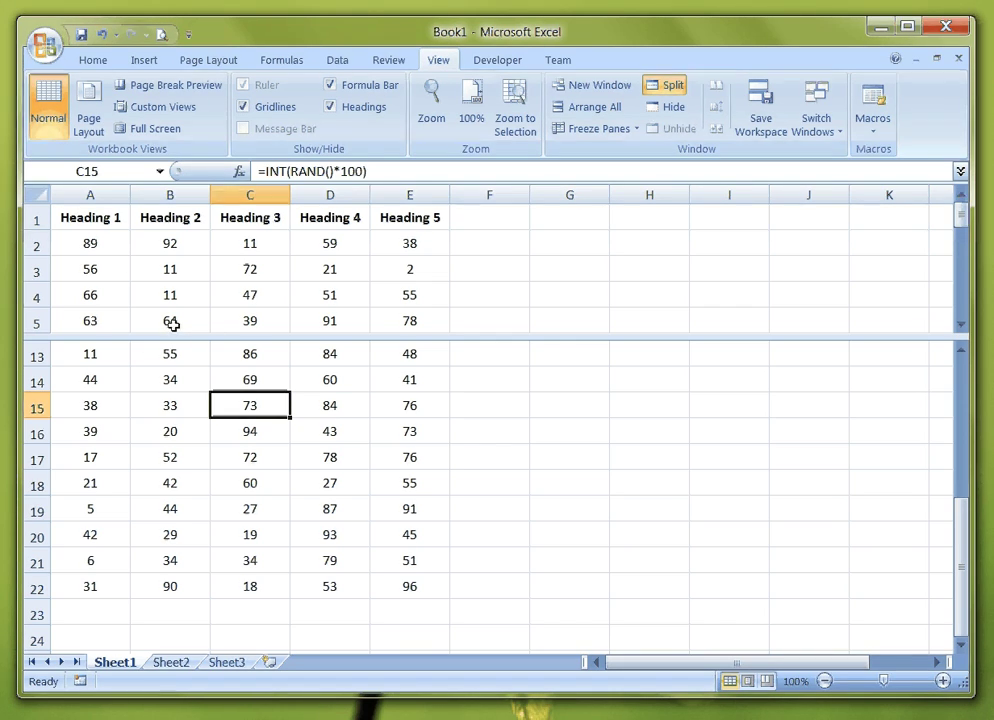
# Step: Drag the horizontal split bar up to the top of the scrollbar to remove it
pyautogui.moveTo(377, 337)
pyautogui.mouseDown()
pyautogui.moveTo(380, 322)
pyautogui.moveTo(421, 328)
pyautogui.moveTo(412, 196)
pyautogui.moveTo(421, 204)
pyautogui.mouseUp()
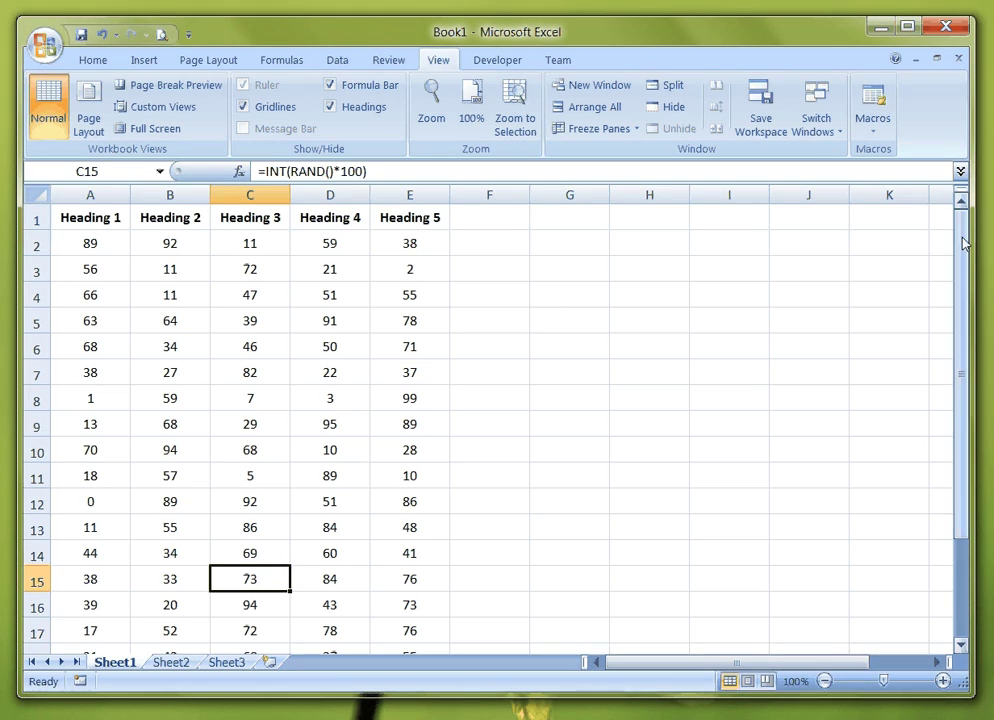
# Step: Drag the split box down so the top pane shows rows 1–2 above the data
pyautogui.moveTo(962, 230)
pyautogui.mouseDown()
pyautogui.moveTo(963, 290)
pyautogui.moveTo(963, 232)
pyautogui.mouseUp()
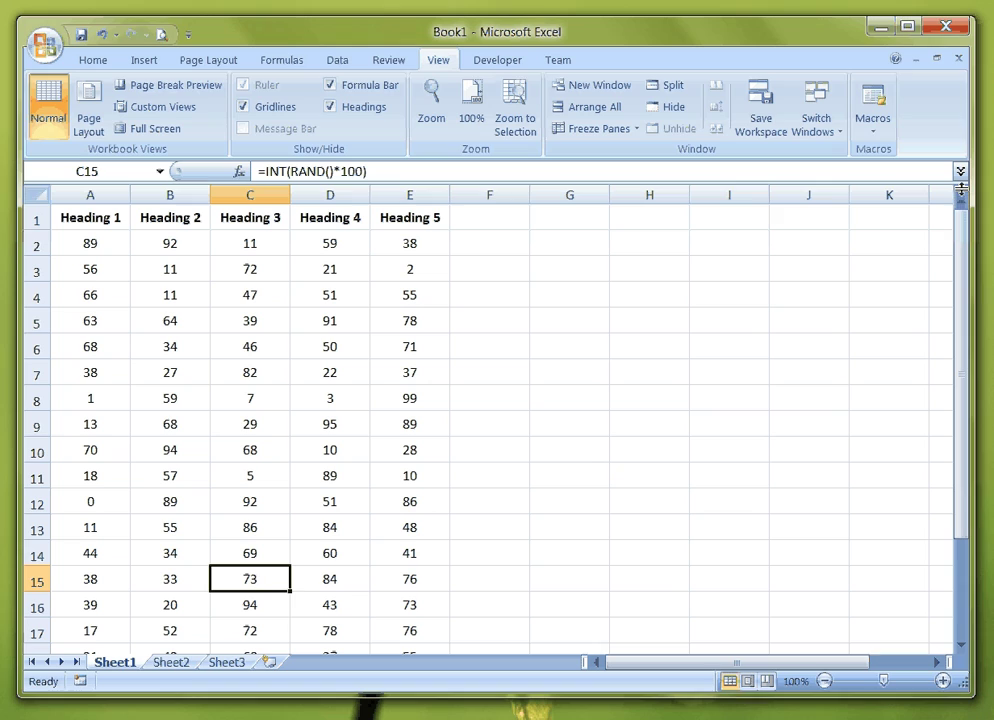
pyautogui.moveTo(960, 188); pyautogui.dragTo(952, 239)
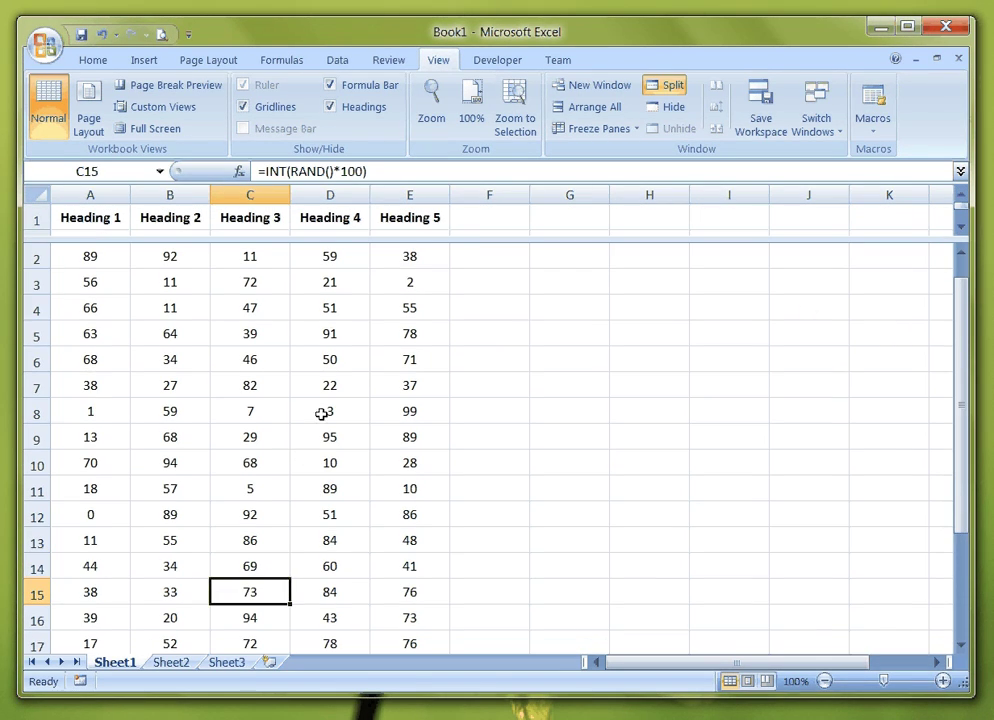
pyautogui.moveTo(457, 241); pyautogui.dragTo(455, 268)
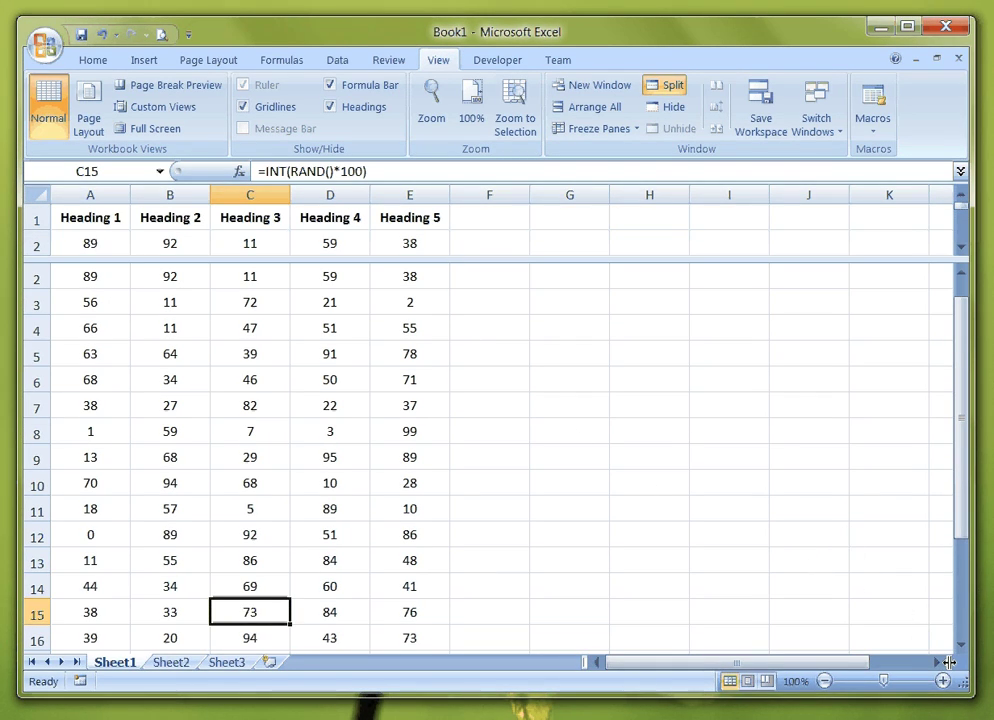
# Step: Add a left/right vertical split, then drag both split bars off the sheet to clear them
pyautogui.moveTo(949, 662); pyautogui.dragTo(614, 643)
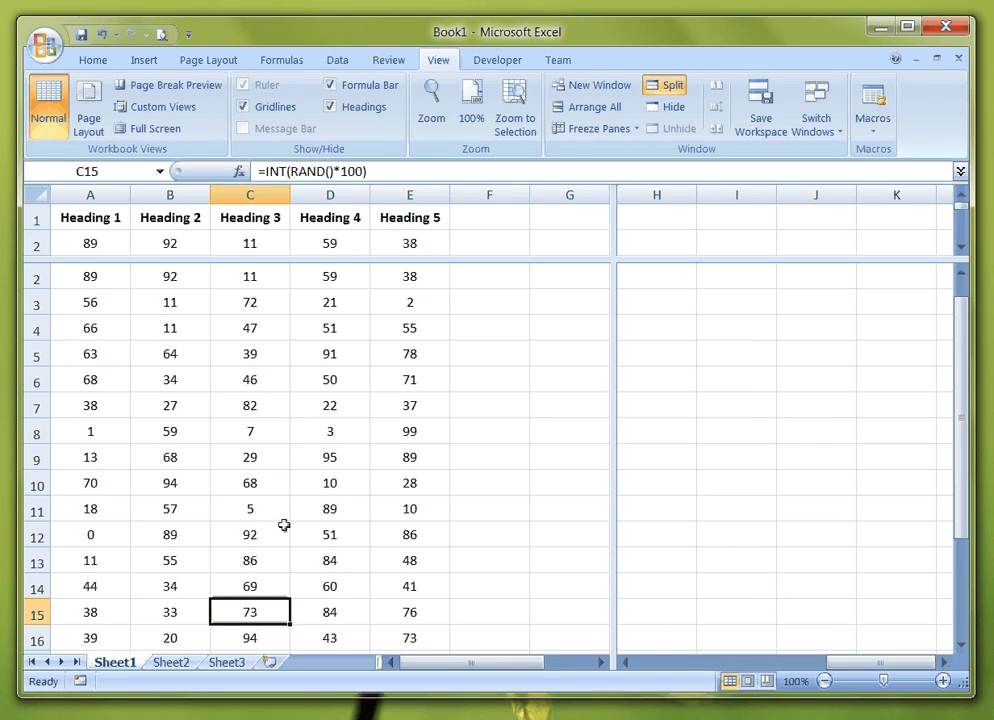
pyautogui.moveTo(612, 393); pyautogui.dragTo(968, 401)
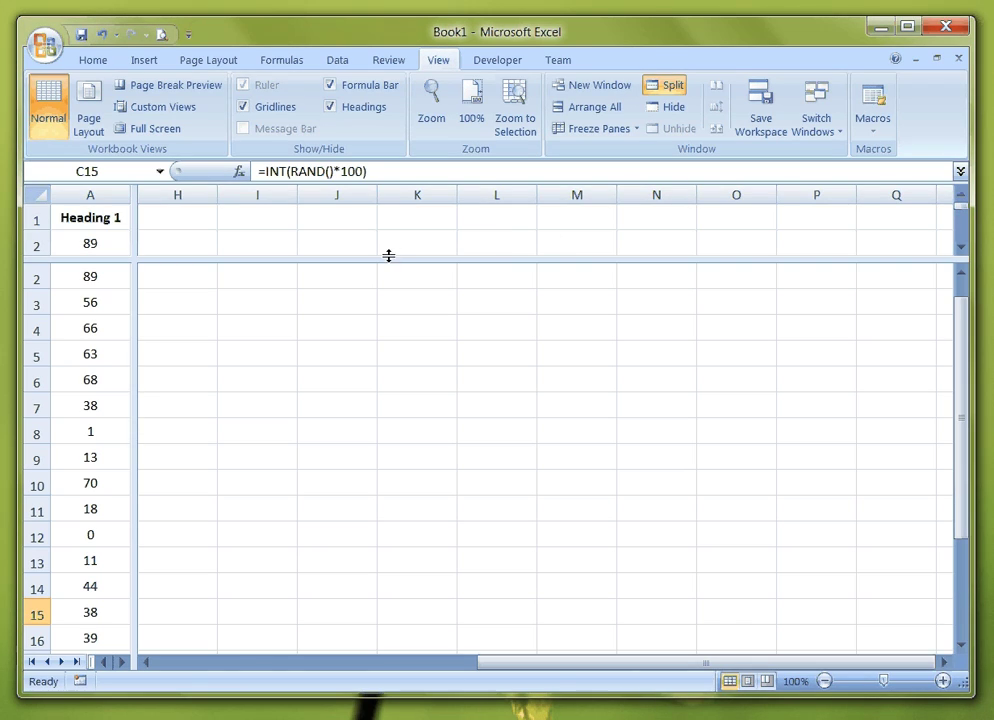
pyautogui.moveTo(388, 257); pyautogui.dragTo(390, 203)
pyautogui.moveTo(133, 315); pyautogui.dragTo(976, 339)
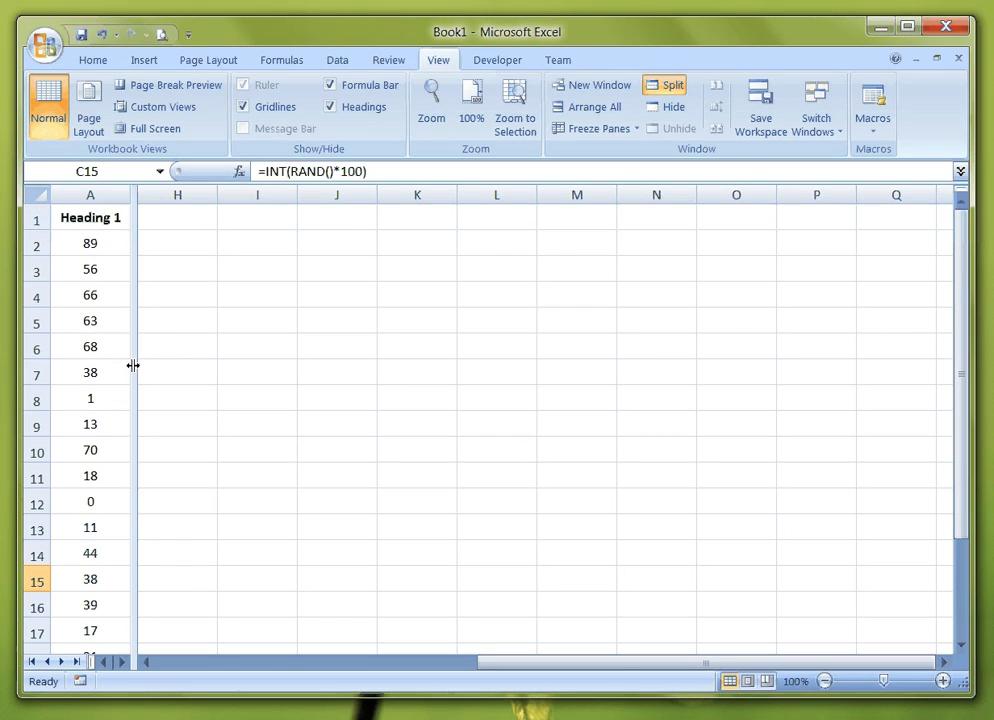
pyautogui.moveTo(133, 365); pyautogui.dragTo(950, 367)
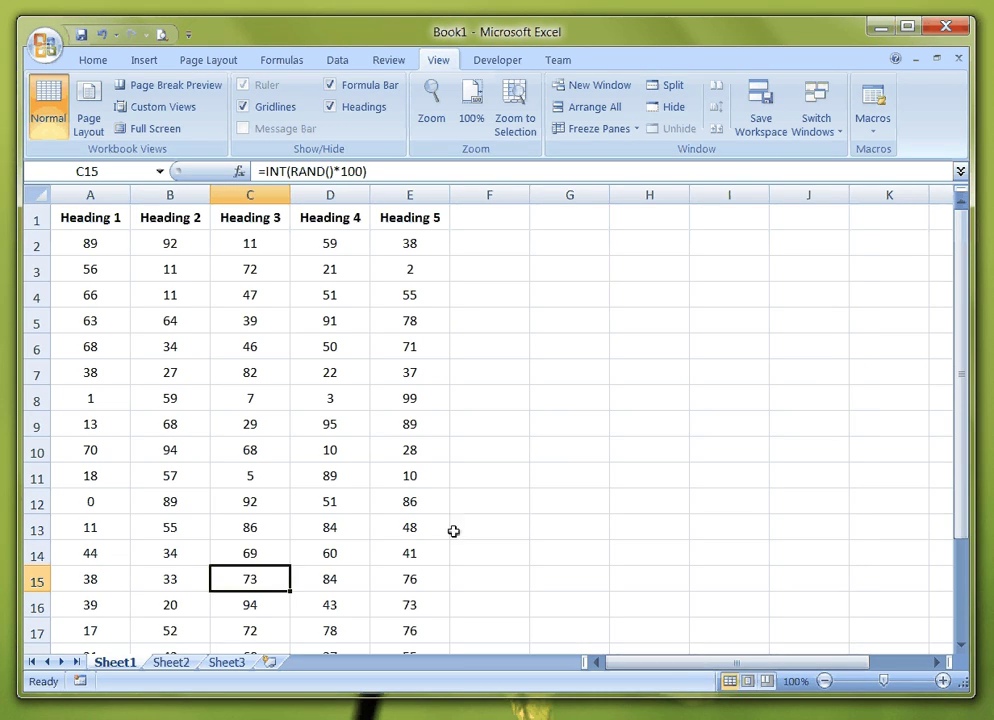
pyautogui.click(251, 450)
pyautogui.click(82, 222)
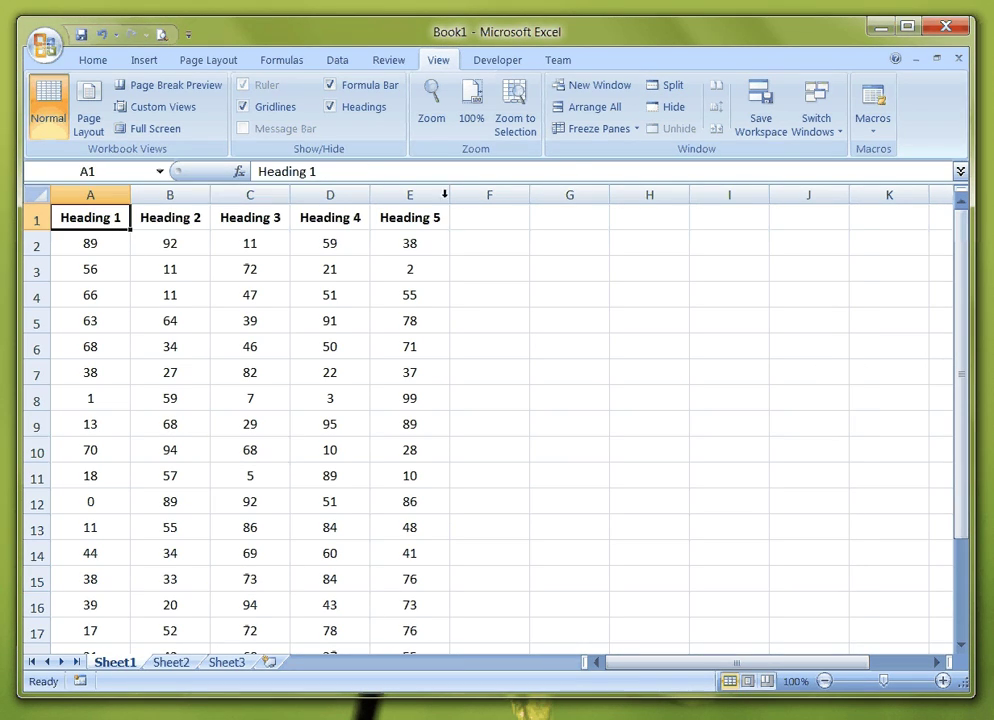
pyautogui.click(590, 129)
pyautogui.click(590, 129)
pyautogui.click(299, 344)
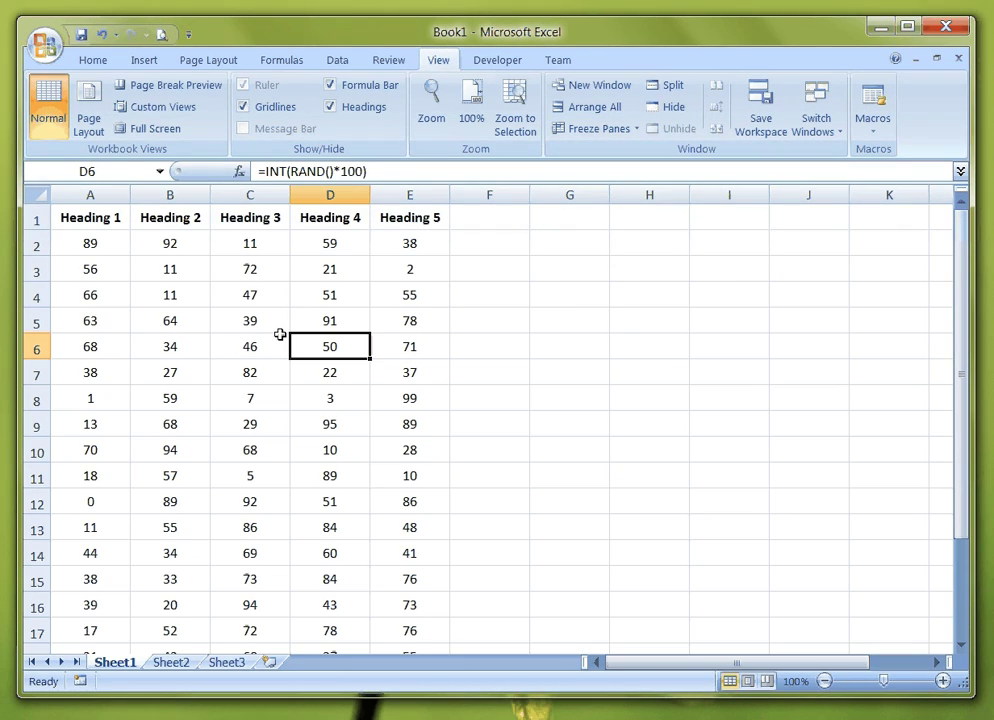